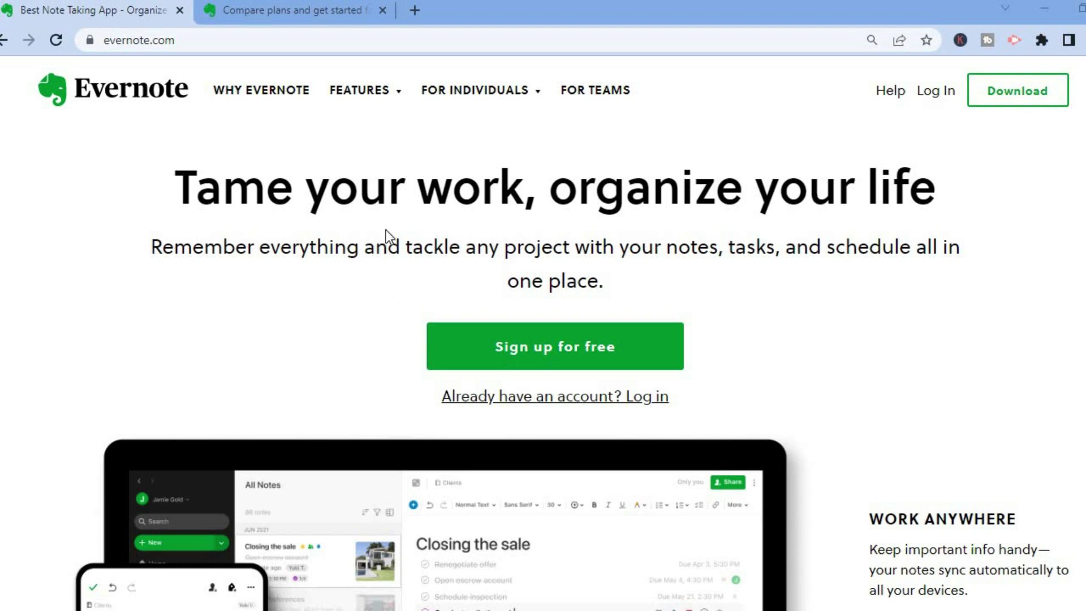
# Switch to the Compare plans page and scroll through the Free, Personal and Professional plan cards
pyautogui.moveTo(382, 92)
pyautogui.click(303, 12)
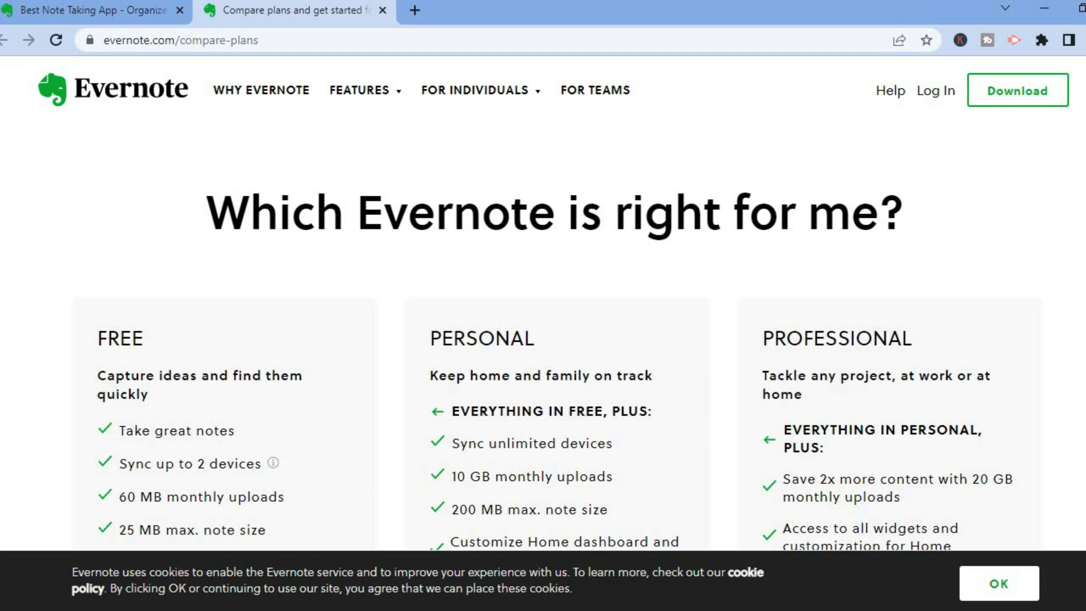
pyautogui.scroll(-3, 450, 282)
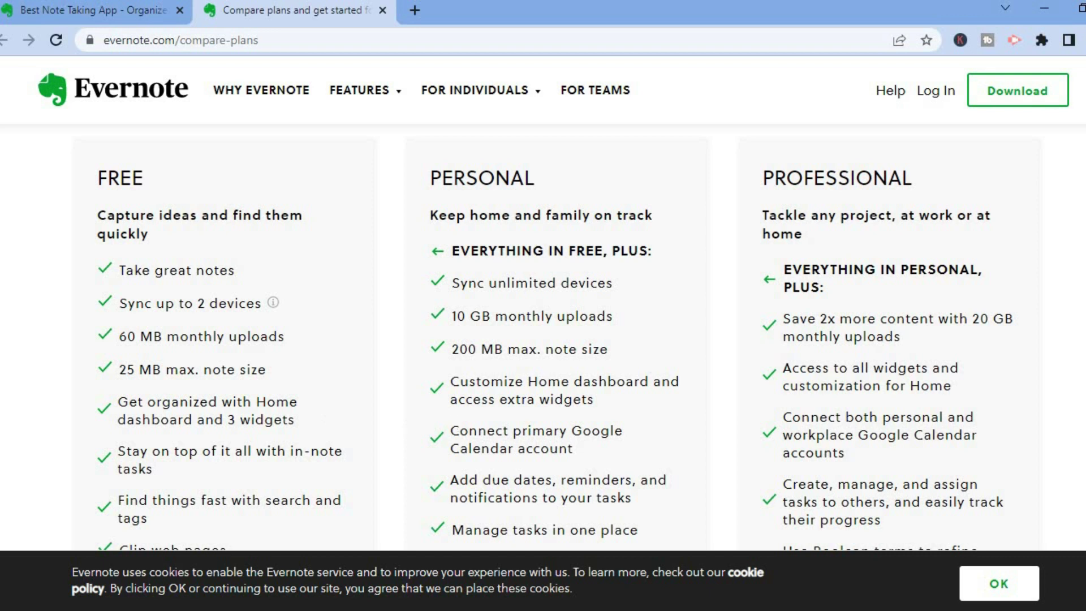
pyautogui.scroll(-4, 542, 337)
pyautogui.scroll(4, 543, 337)
pyautogui.scroll(3, 543, 337)
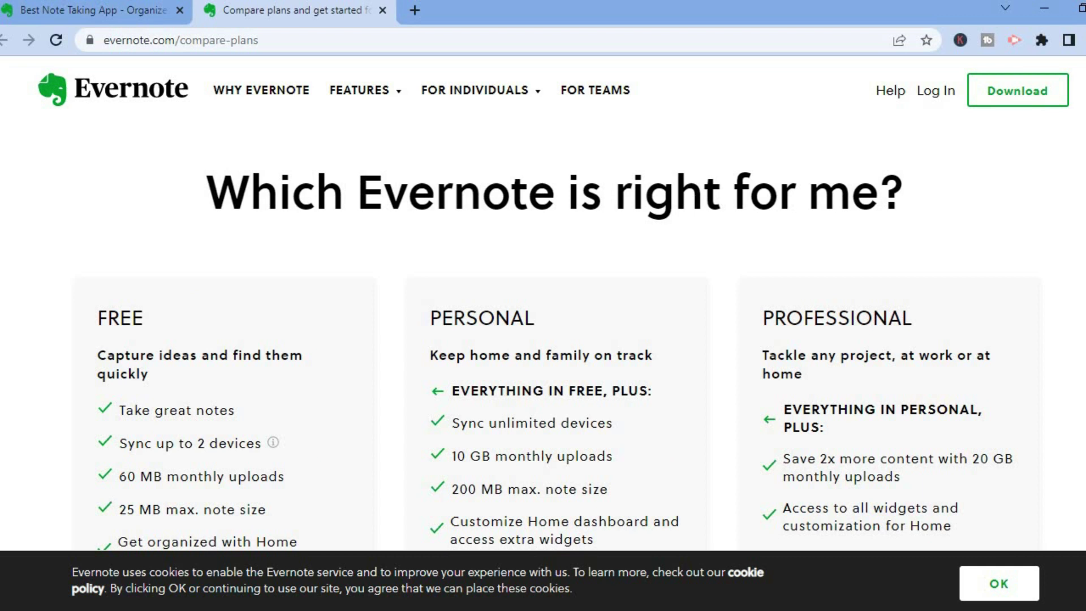
pyautogui.scroll(-10, 543, 336)
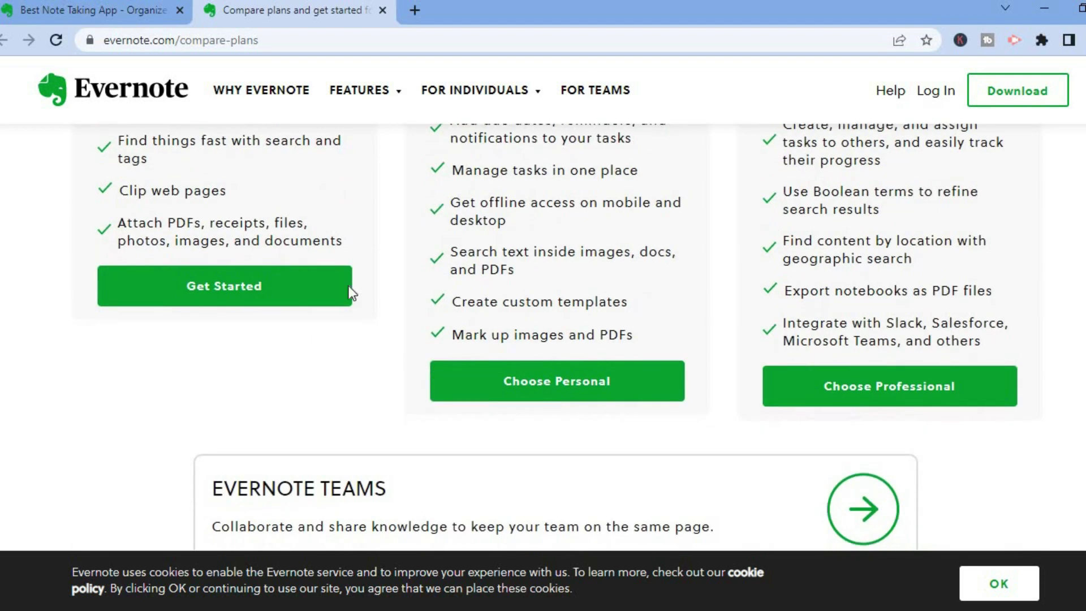
# Choose Get Started under the Free plan and register with a Google account
pyautogui.click(277, 296)
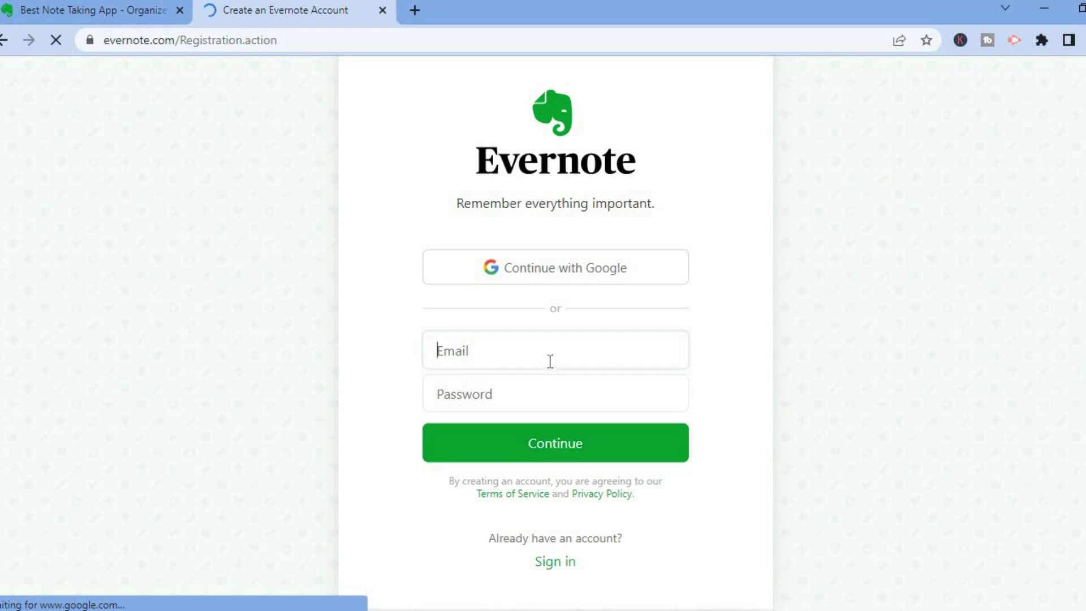
pyautogui.click(531, 276)
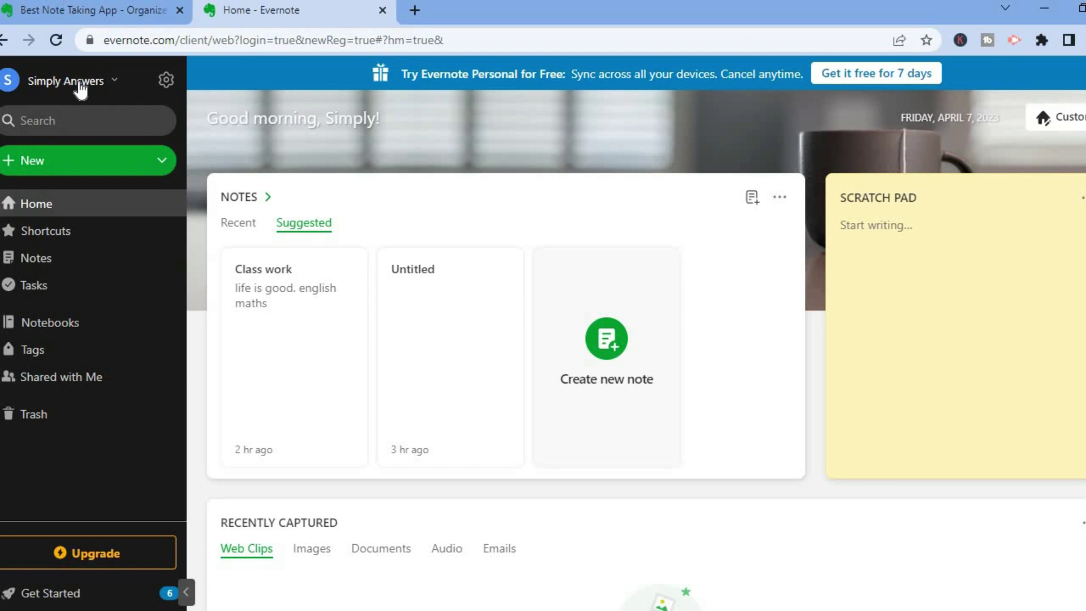
pyautogui.click(103, 166)
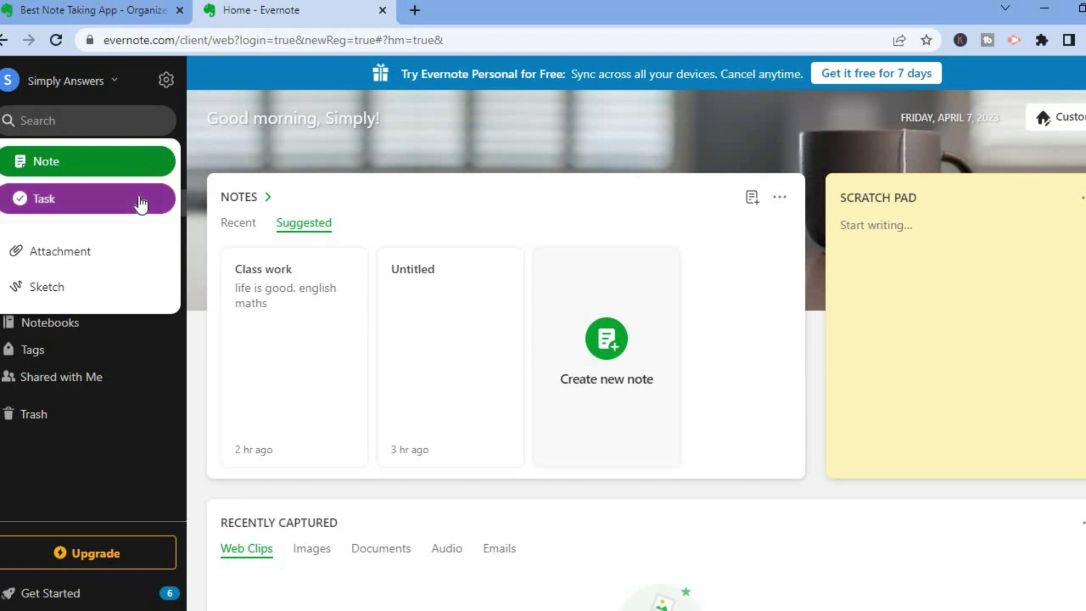
pyautogui.click(192, 155)
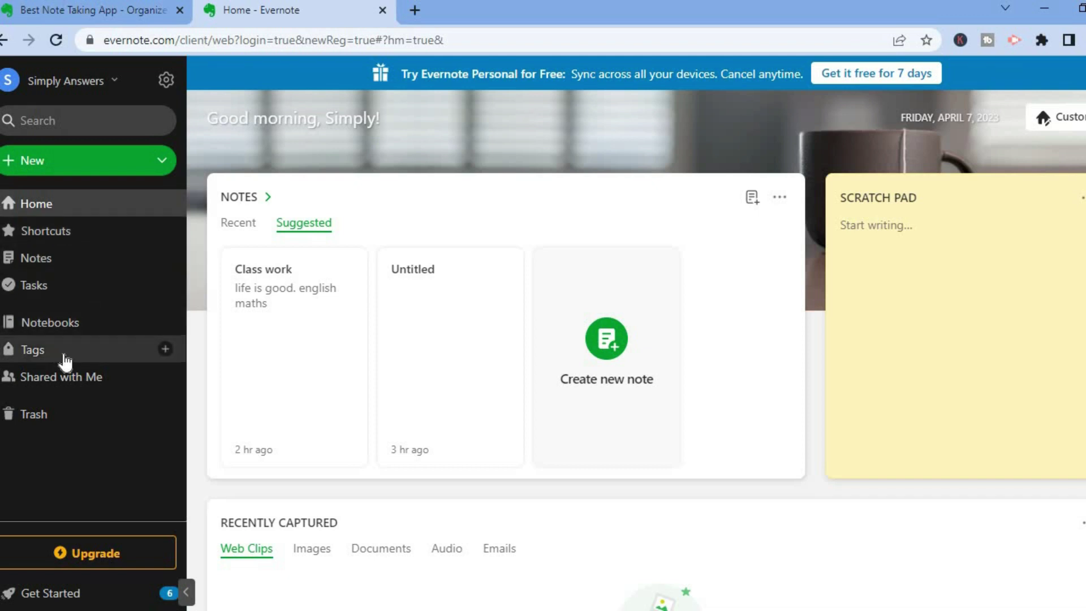
pyautogui.click(128, 358)
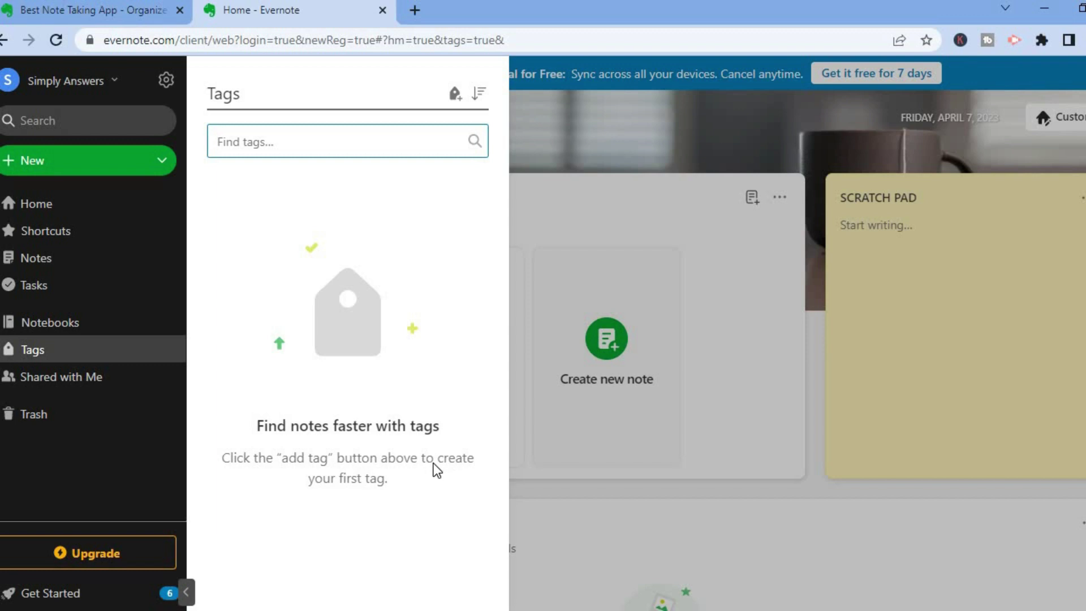
pyautogui.click(550, 114)
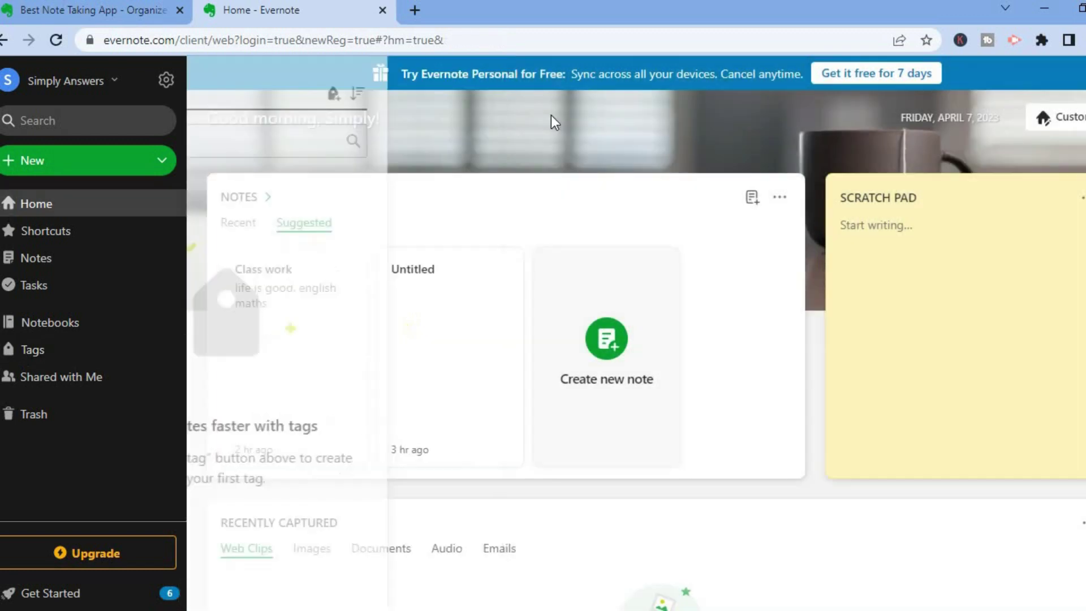
# In Settings, switch Appearance from Dark mode to Light mode, view Calendar preferences, then close
pyautogui.click(166, 80)
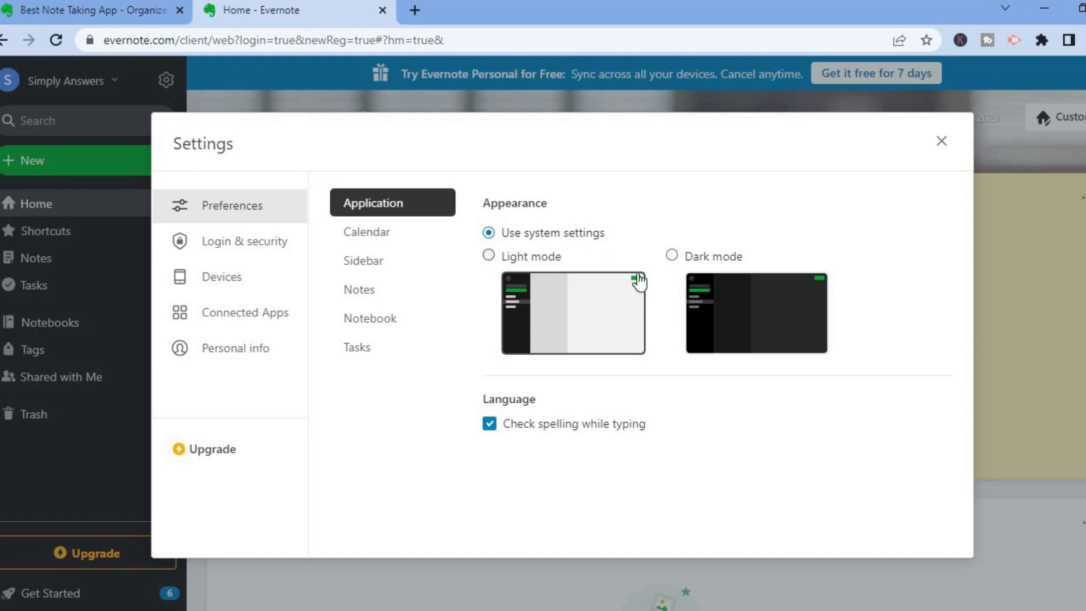
pyautogui.click(708, 285)
pyautogui.click(525, 273)
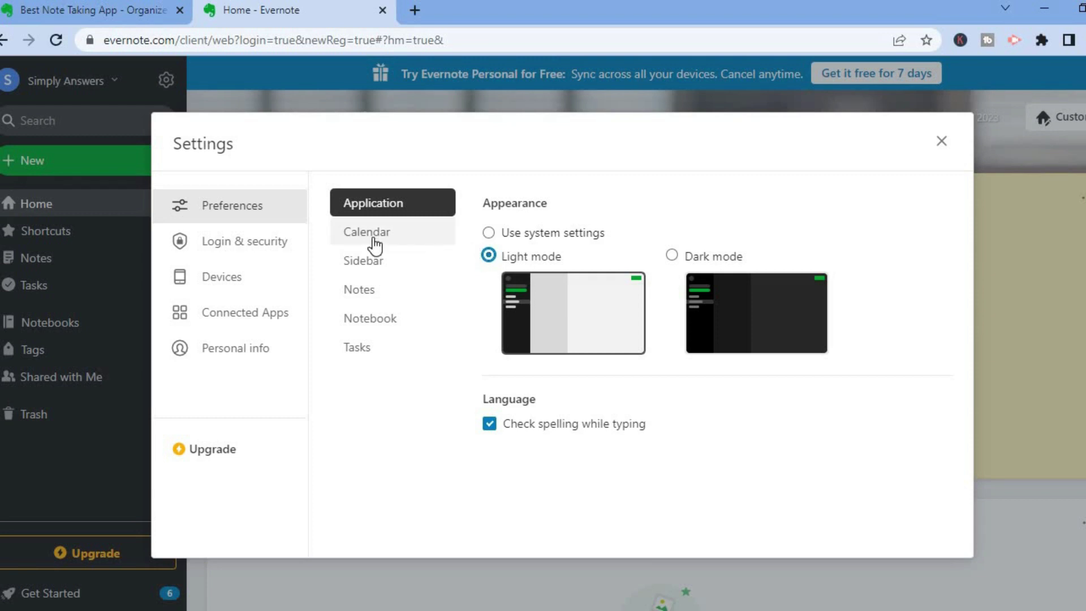
pyautogui.click(375, 245)
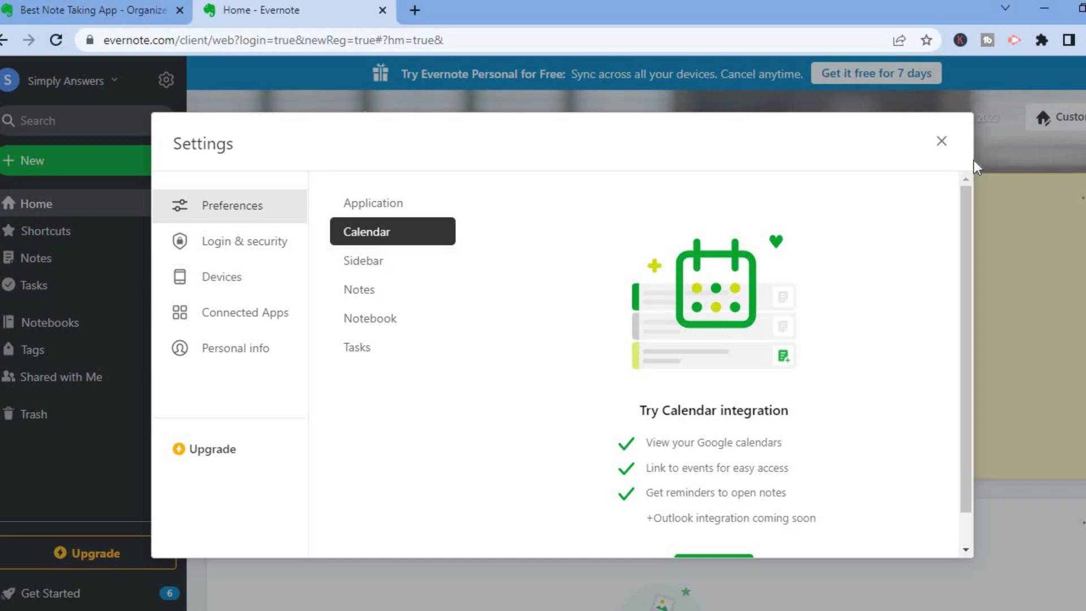
pyautogui.click(941, 142)
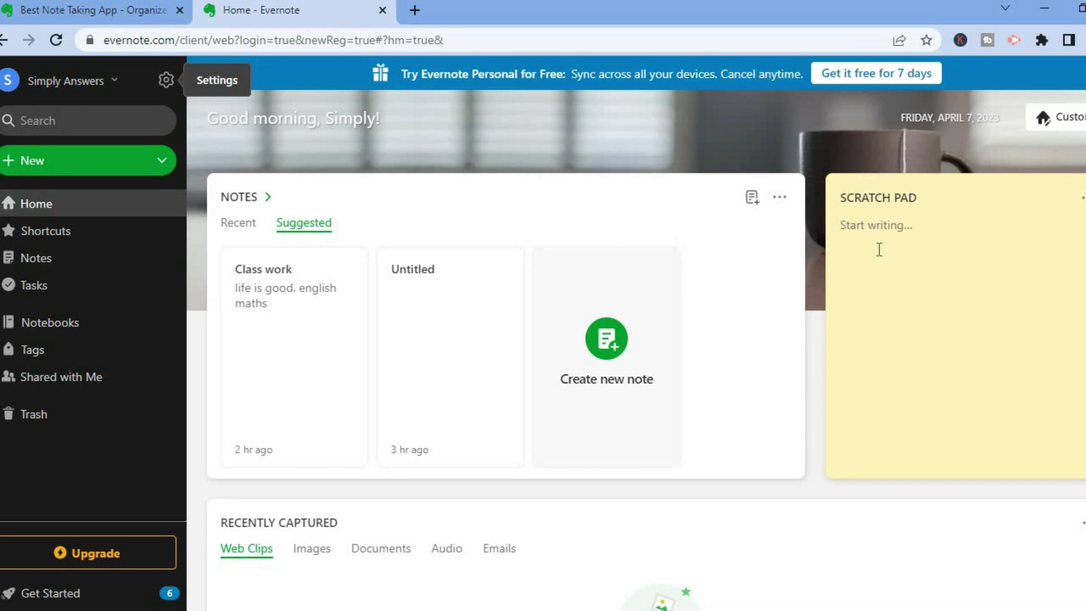
# Write 'test' in the Scratch Pad, then clear it using Clear scratch pad
pyautogui.click(903, 229)
pyautogui.write('test')
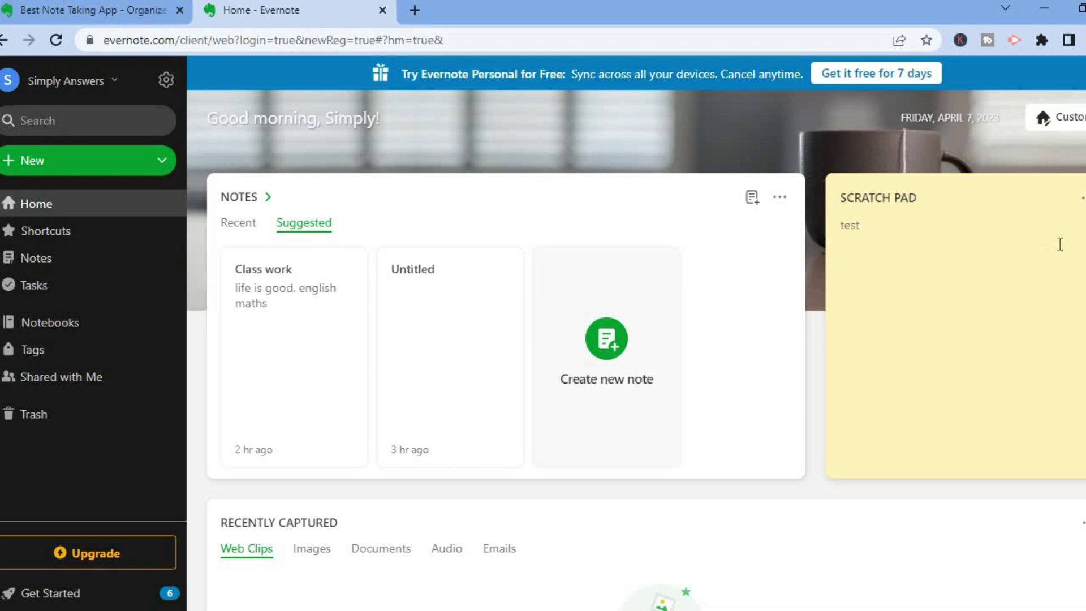
pyautogui.click(1081, 199)
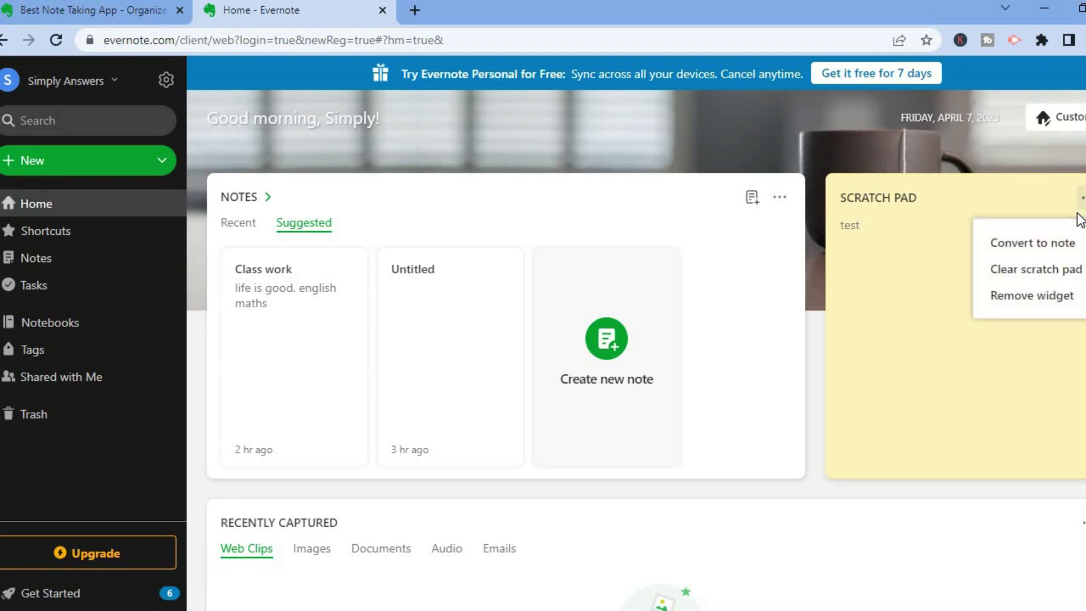
pyautogui.click(1037, 269)
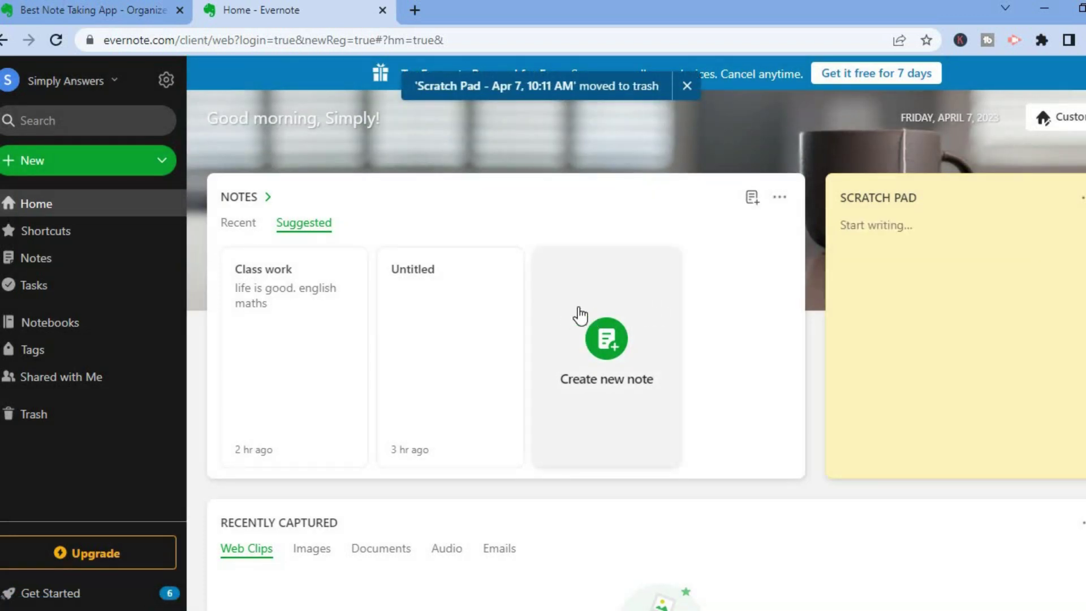
# Create a new note from Home titled 'test' and place the cursor in its body
pyautogui.click(618, 349)
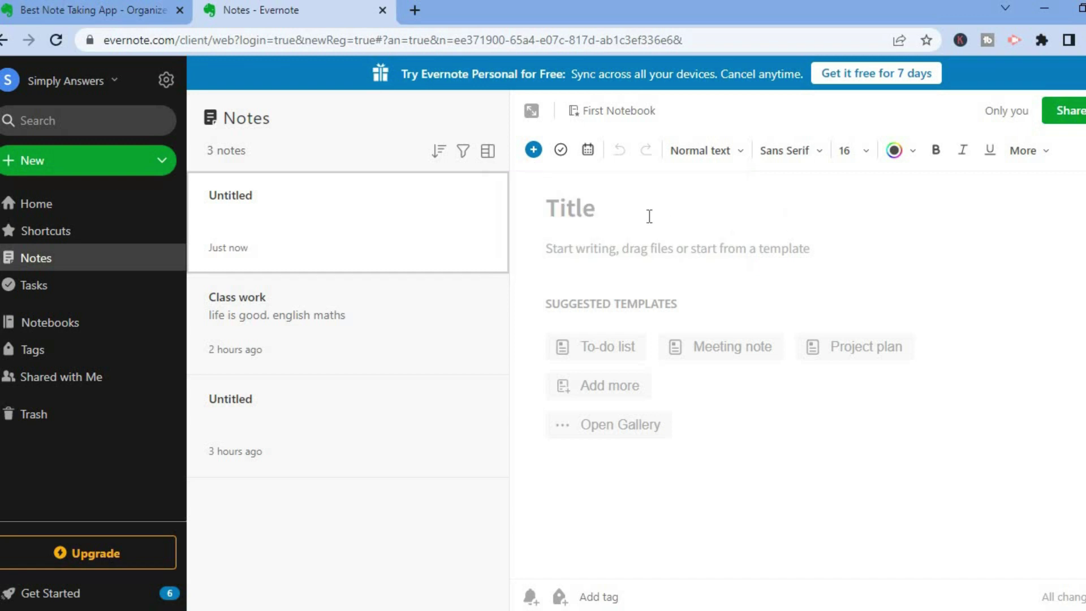
pyautogui.click(627, 211)
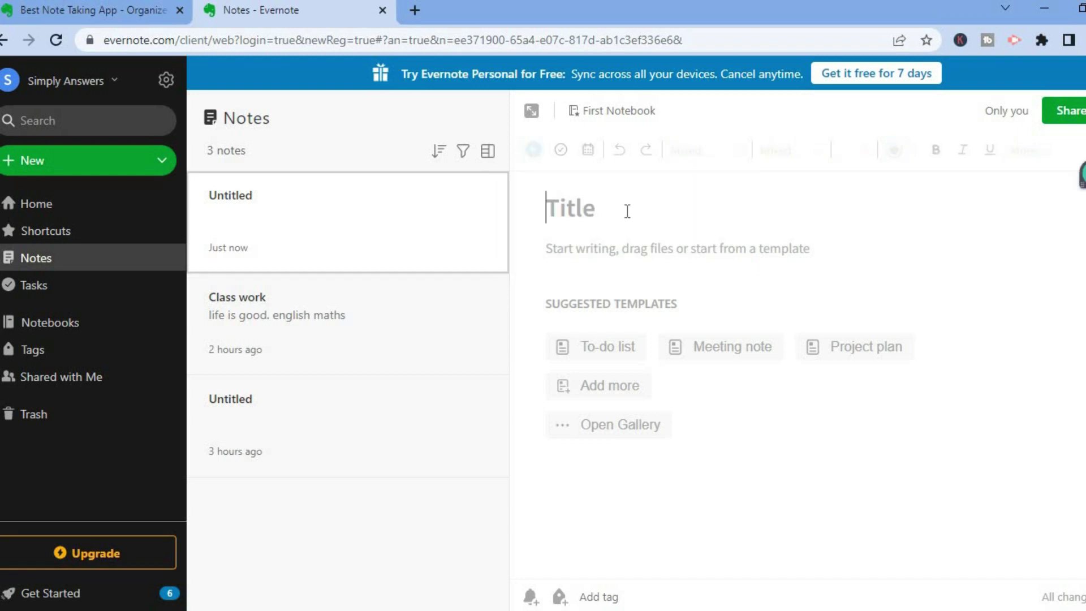
pyautogui.write('test')
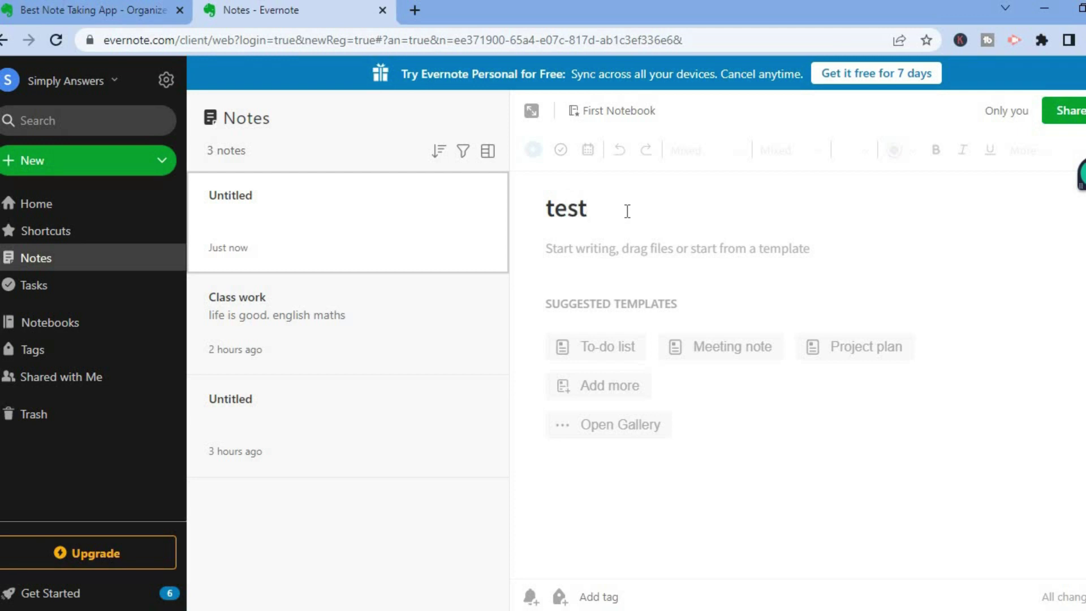
pyautogui.click(614, 270)
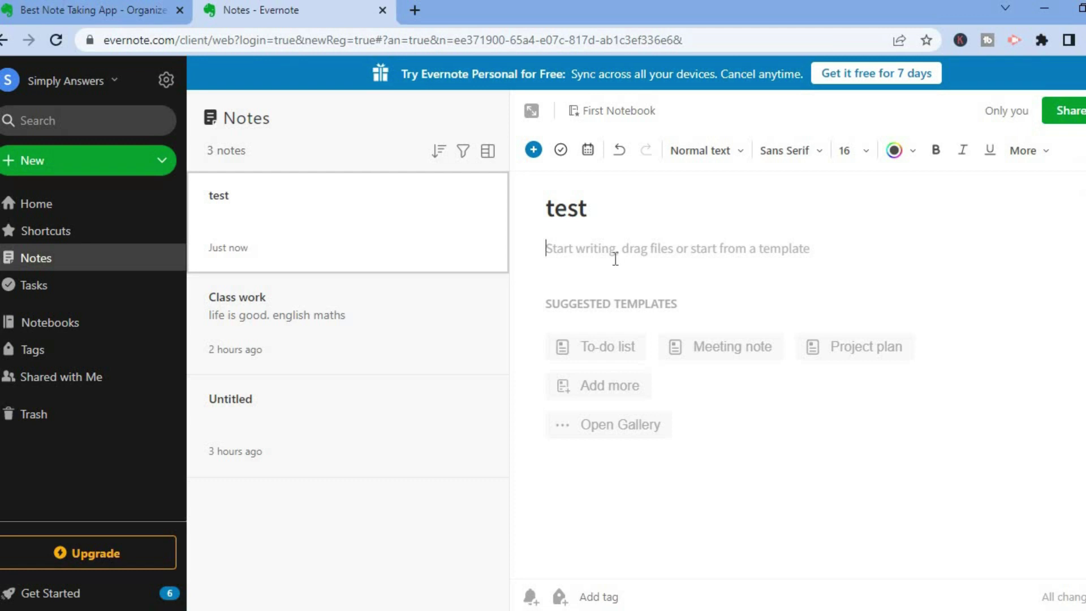
# Expand the note, type 'hello', and format it as 18 pt green italic text
pyautogui.click(533, 112)
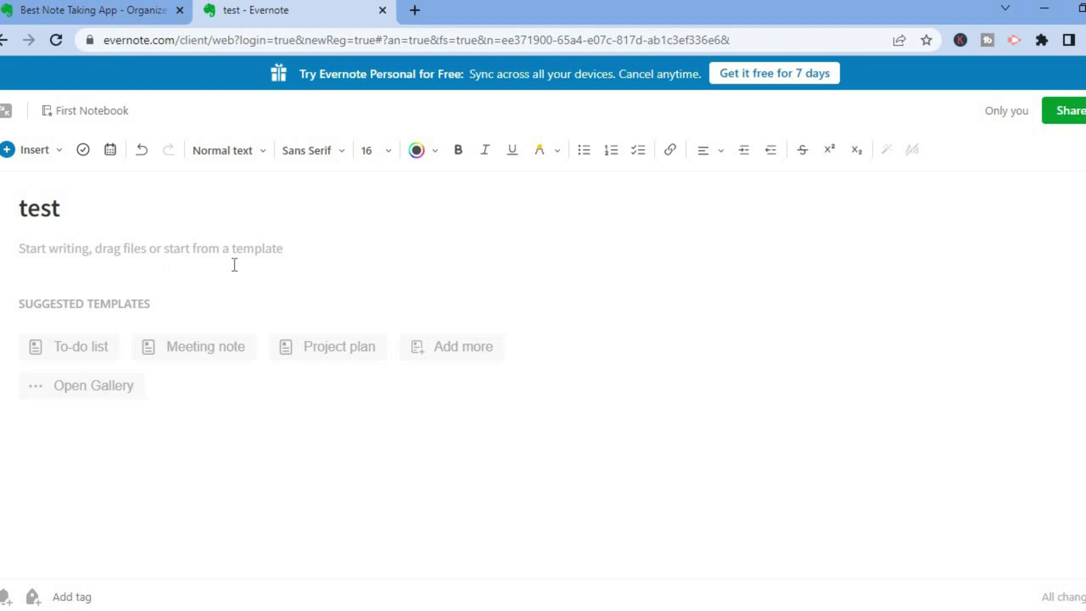
pyautogui.write('hello')
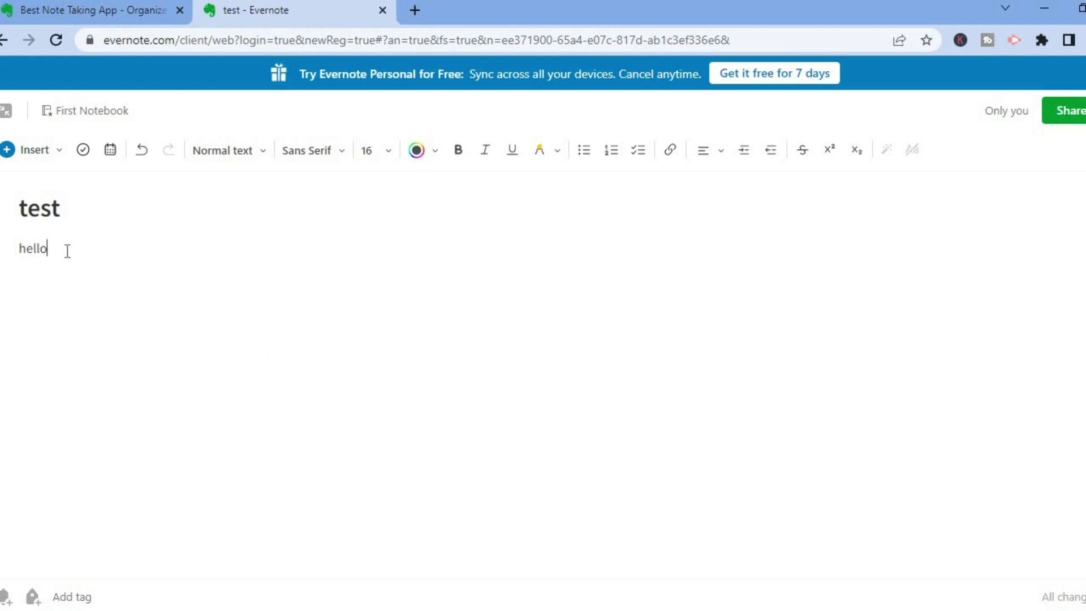
pyautogui.moveTo(85, 247); pyautogui.dragTo(16, 249)
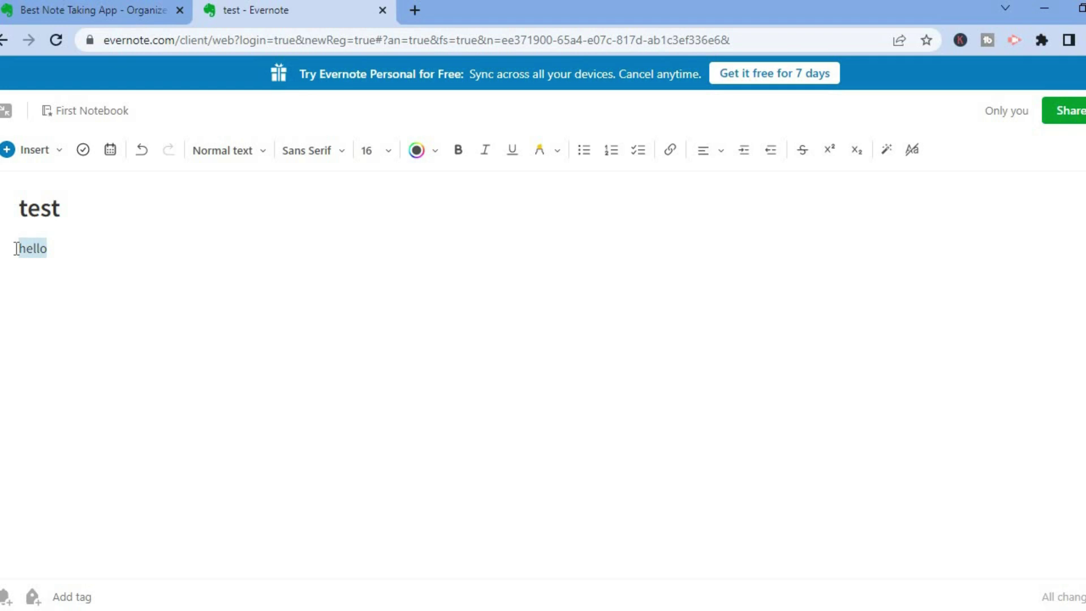
pyautogui.click(386, 155)
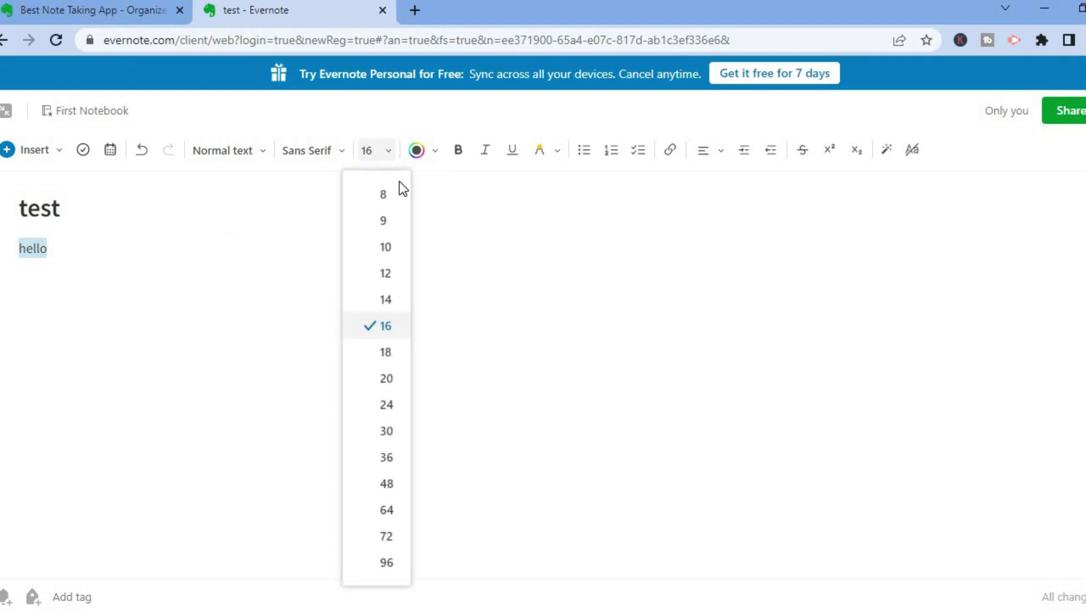
pyautogui.click(385, 353)
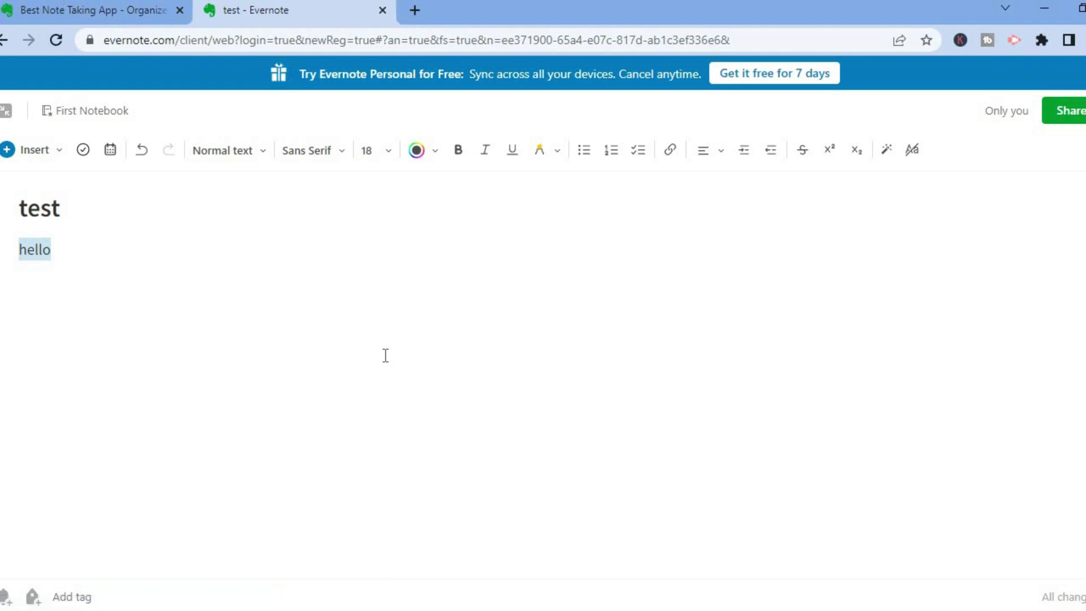
pyautogui.click(436, 161)
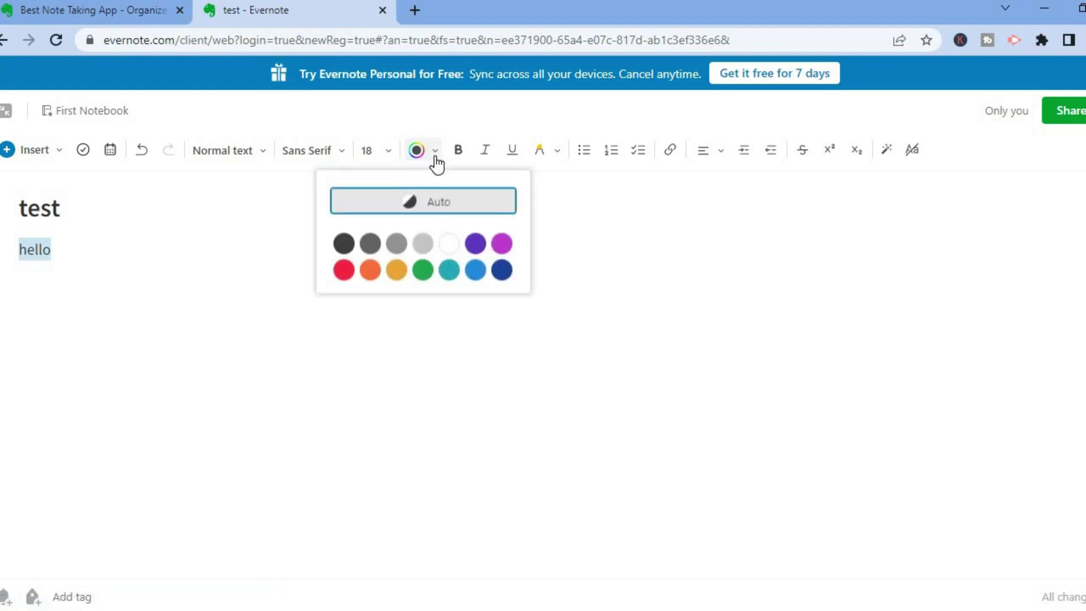
pyautogui.click(423, 271)
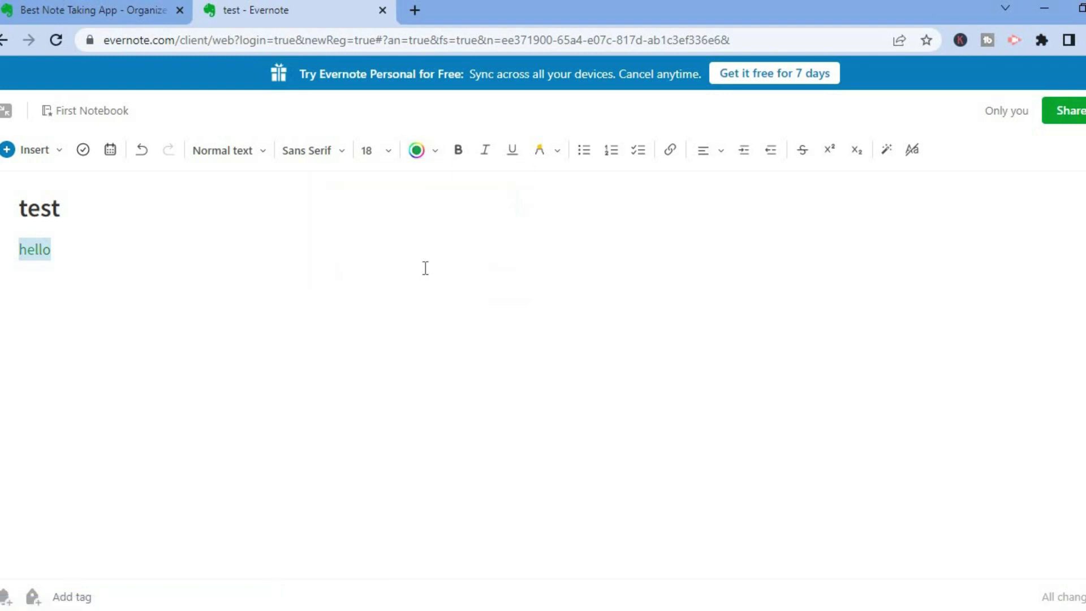
pyautogui.click(485, 161)
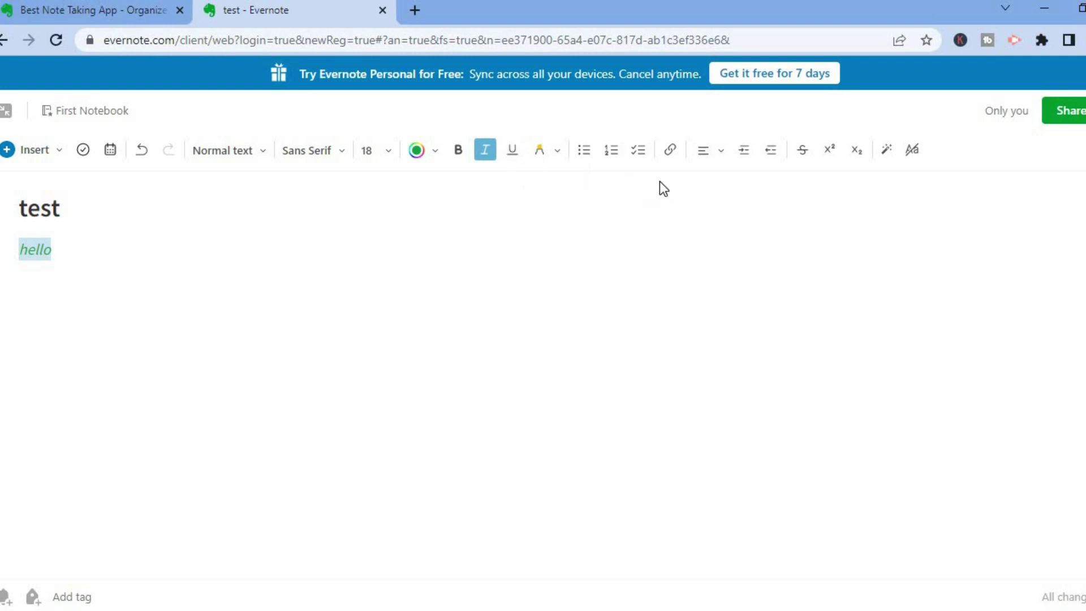
pyautogui.click(671, 153)
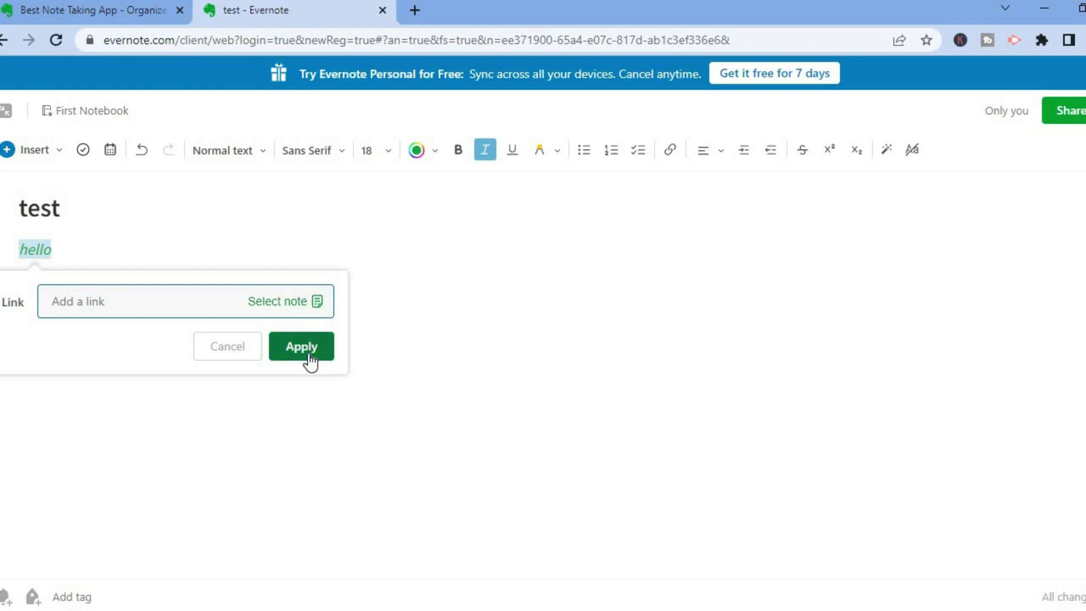
pyautogui.click(403, 340)
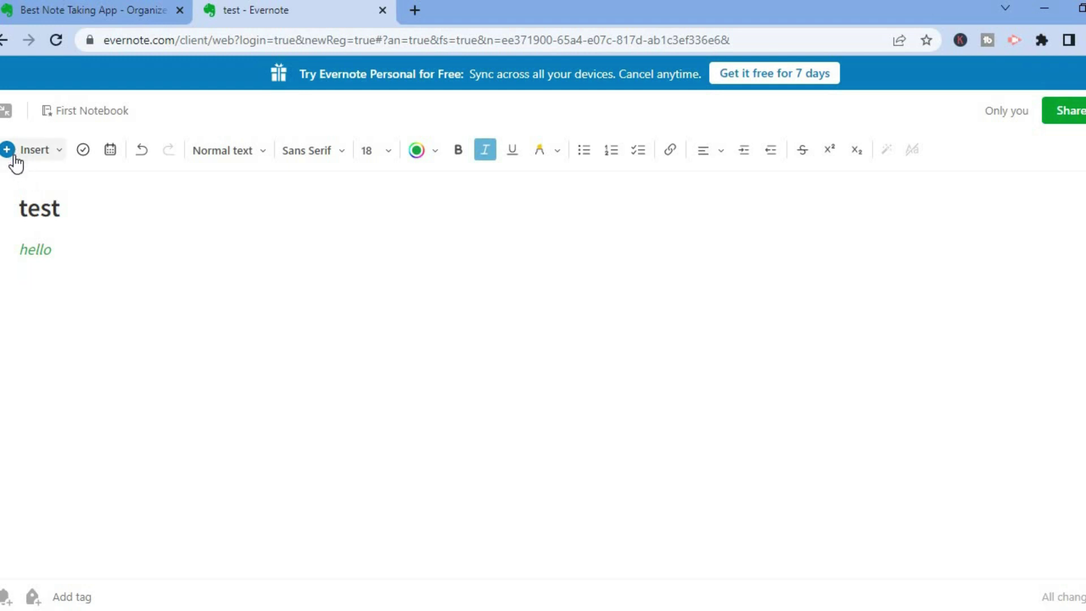
# Insert a table below hello with 'left' and 'right' in its top cells
pyautogui.click(42, 158)
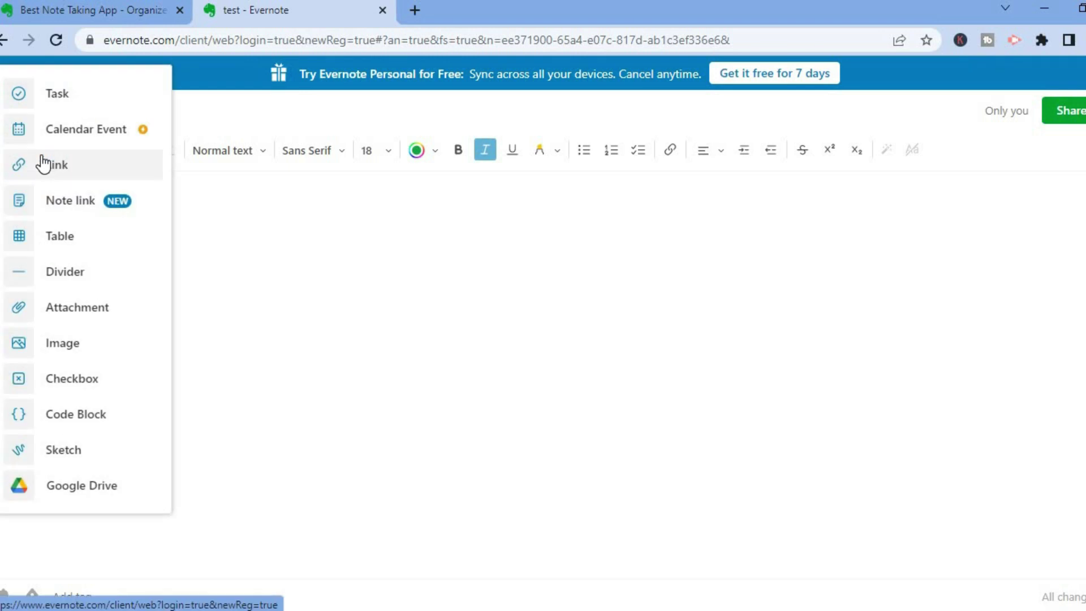
pyautogui.click(106, 246)
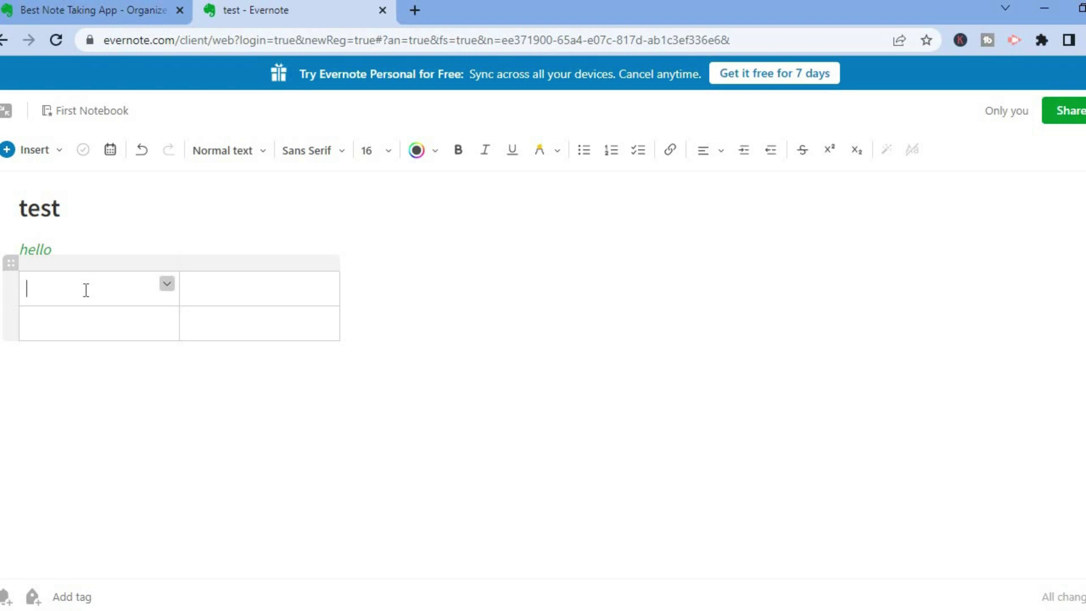
pyautogui.write('left')
pyautogui.click(249, 281)
pyautogui.write('ri')
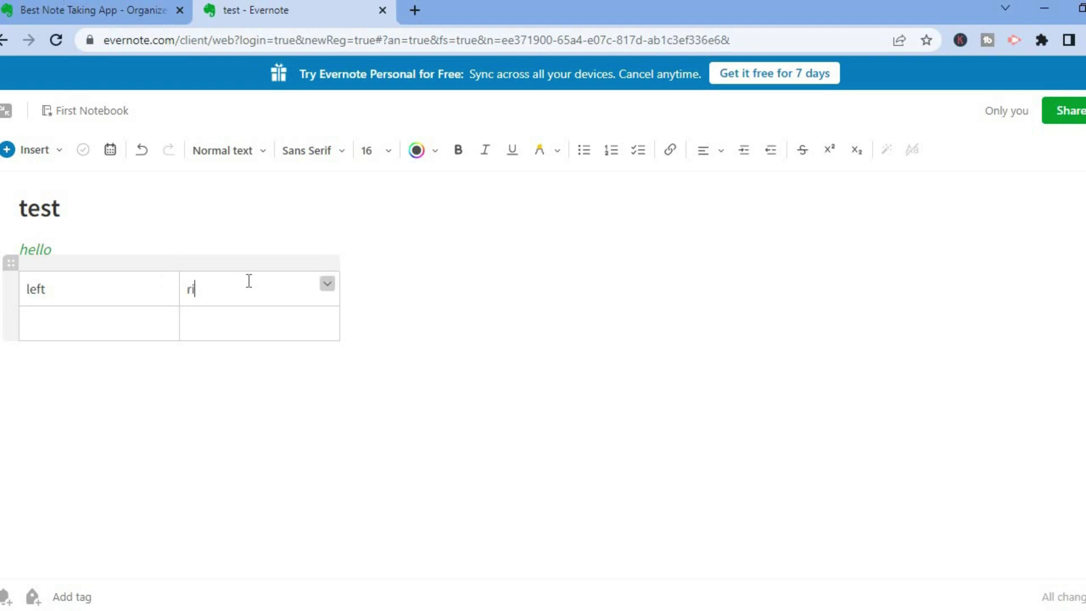
pyautogui.write('ght')
# Give the left cell a peach background and the right cell green, then move below the table
pyautogui.click(110, 297)
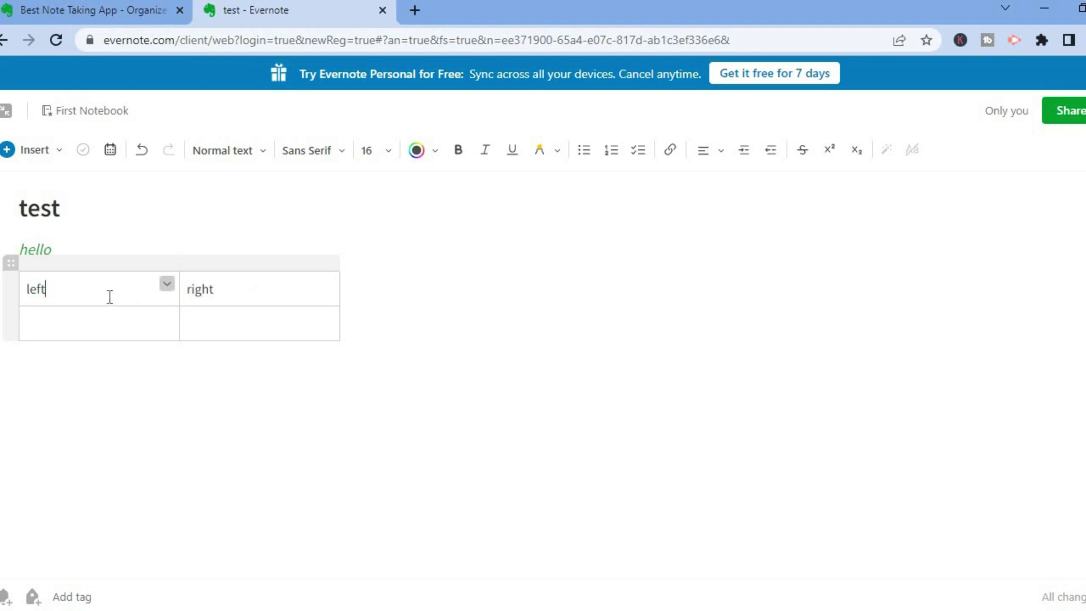
pyautogui.click(167, 284)
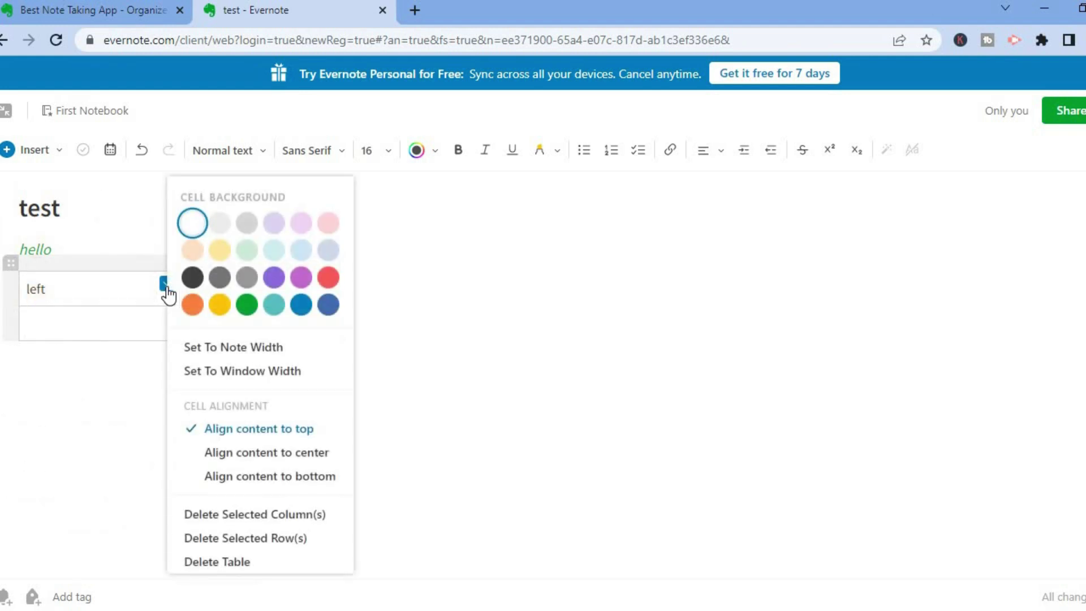
pyautogui.click(194, 253)
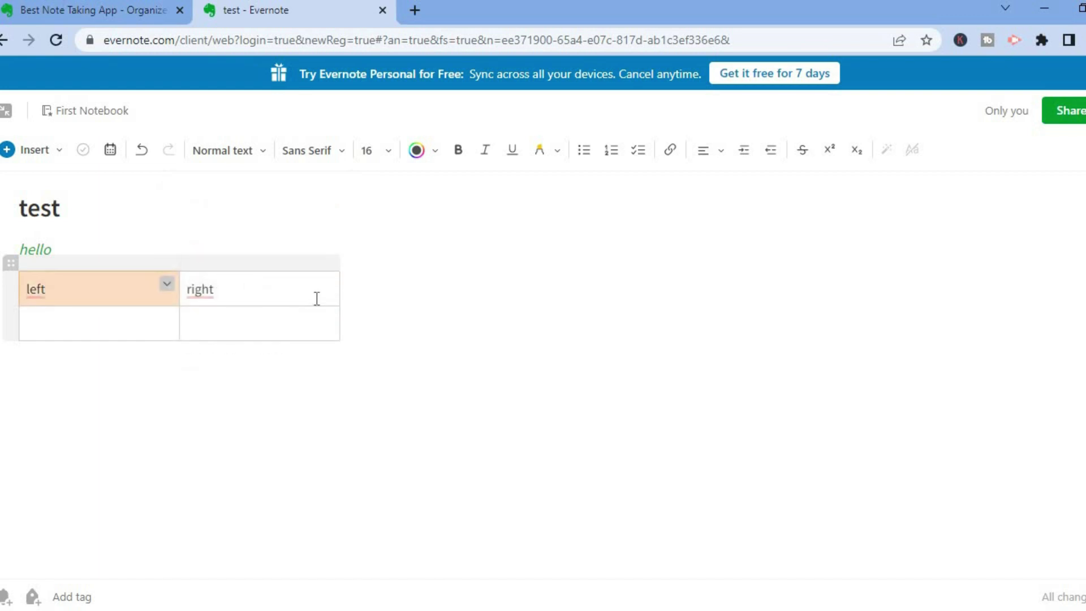
pyautogui.click(314, 288)
pyautogui.click(329, 287)
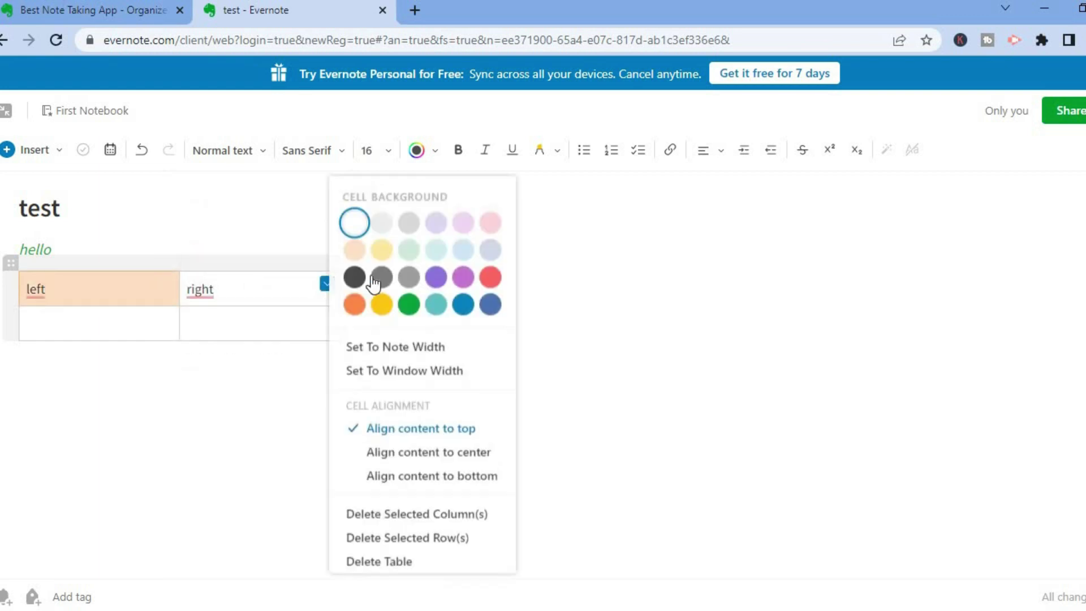
pyautogui.click(410, 302)
pyautogui.click(140, 329)
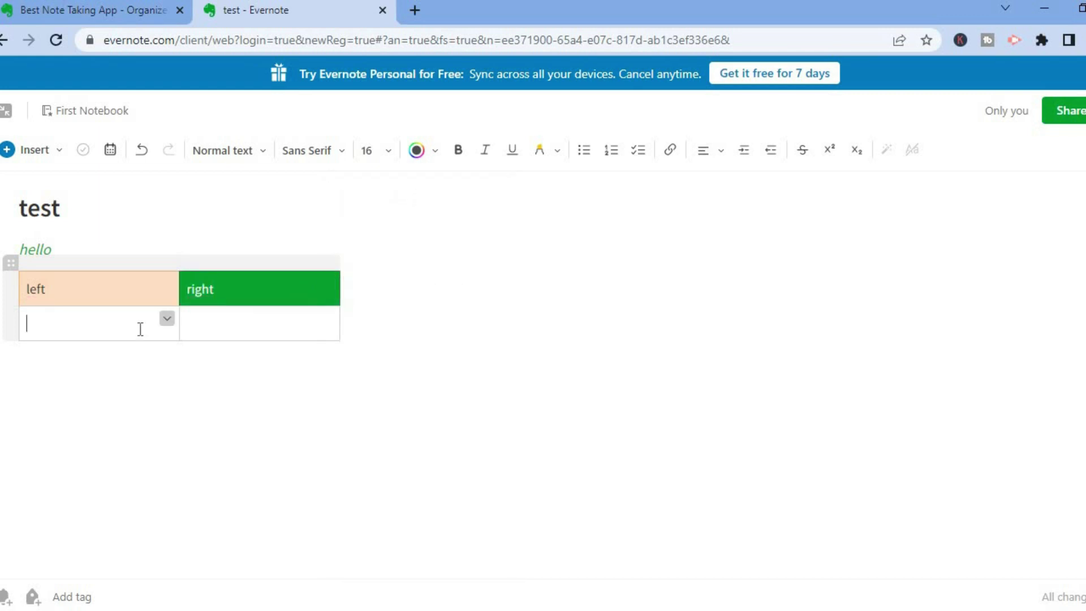
pyautogui.click(153, 433)
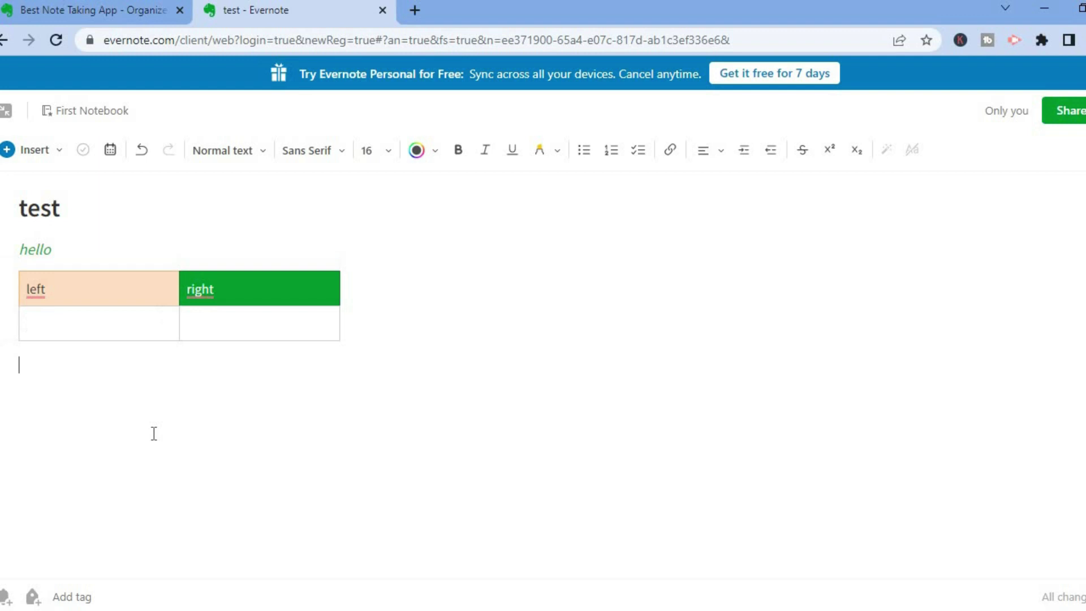
# Open and dismiss the Insert list, then bring up the note's More actions menu
pyautogui.click(19, 153)
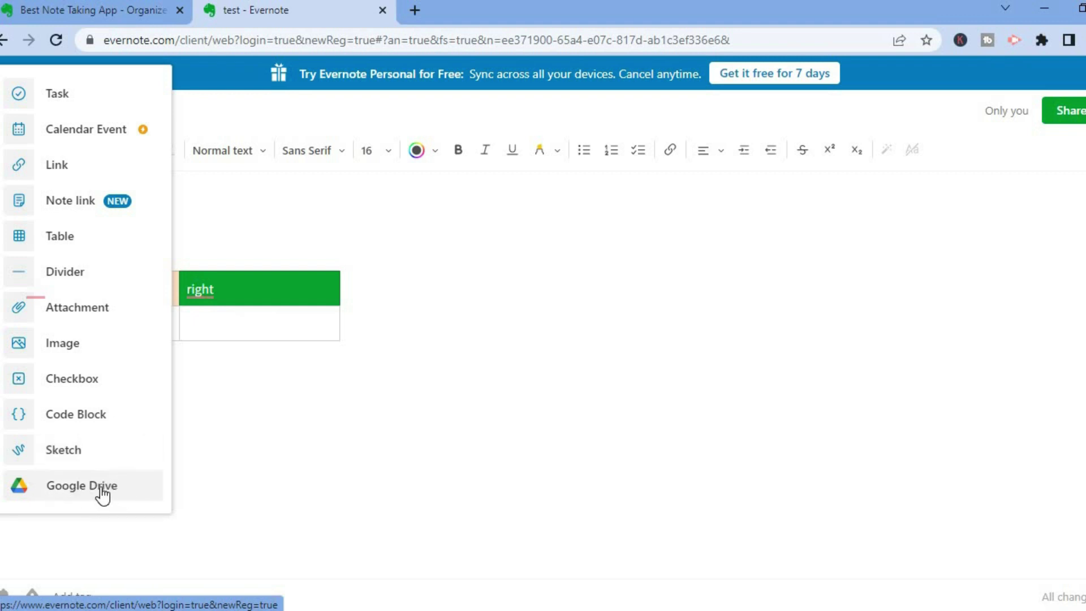
pyautogui.click(402, 495)
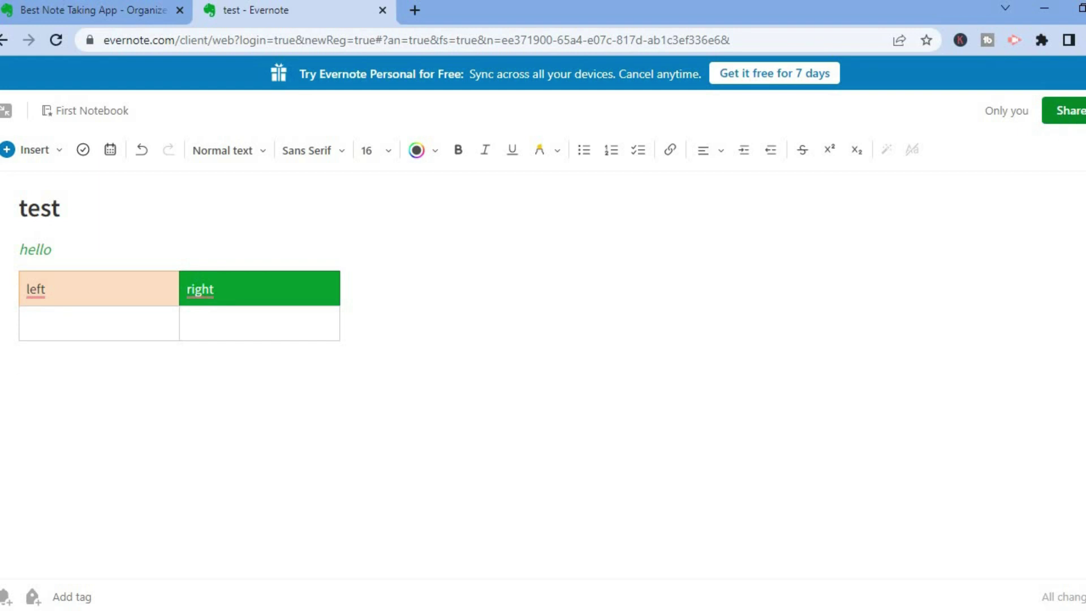
pyautogui.click(1084, 110)
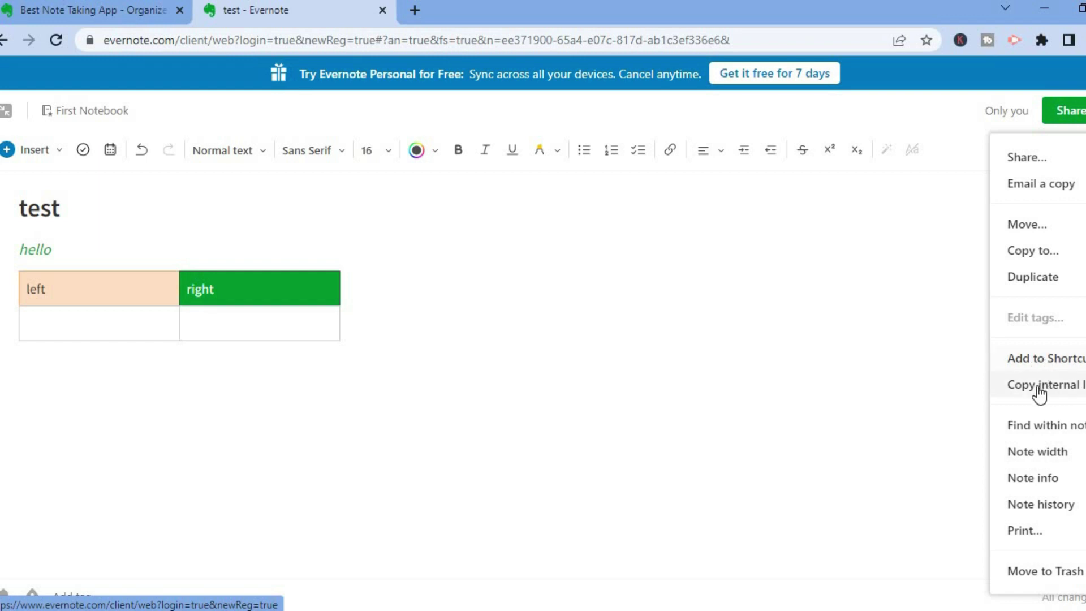
# Close the note's actions menu, returning to the test note and its coloured table
pyautogui.moveTo(1047, 388)
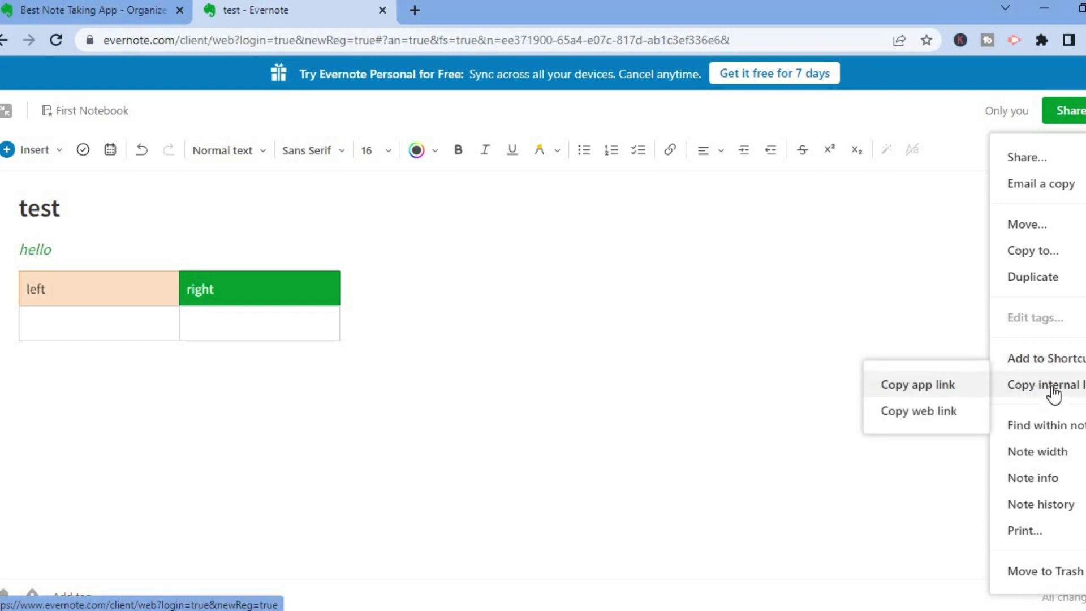
pyautogui.moveTo(1037, 451)
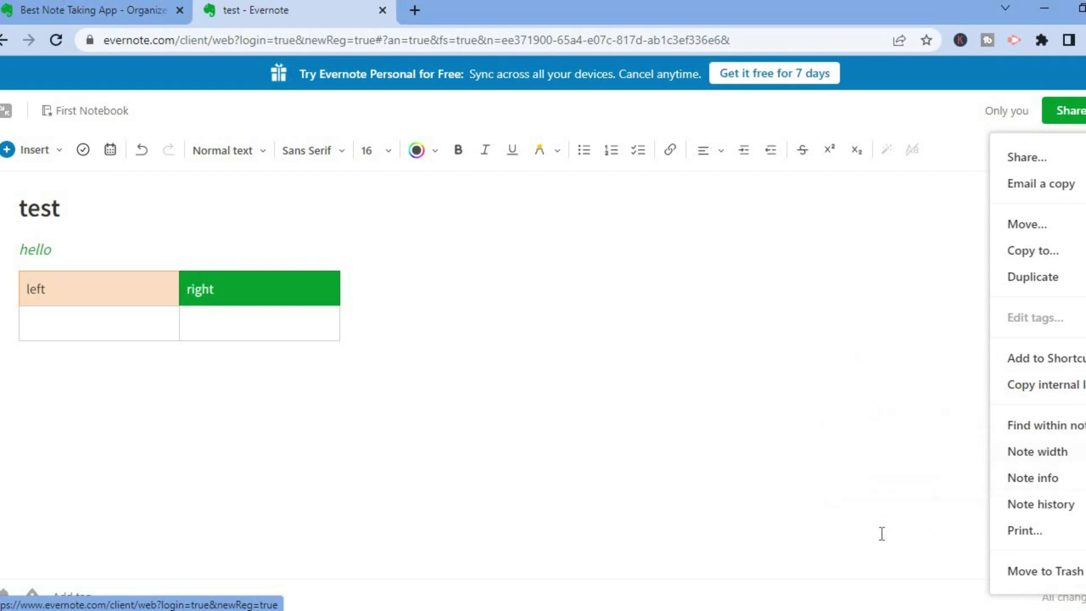
pyautogui.click(882, 534)
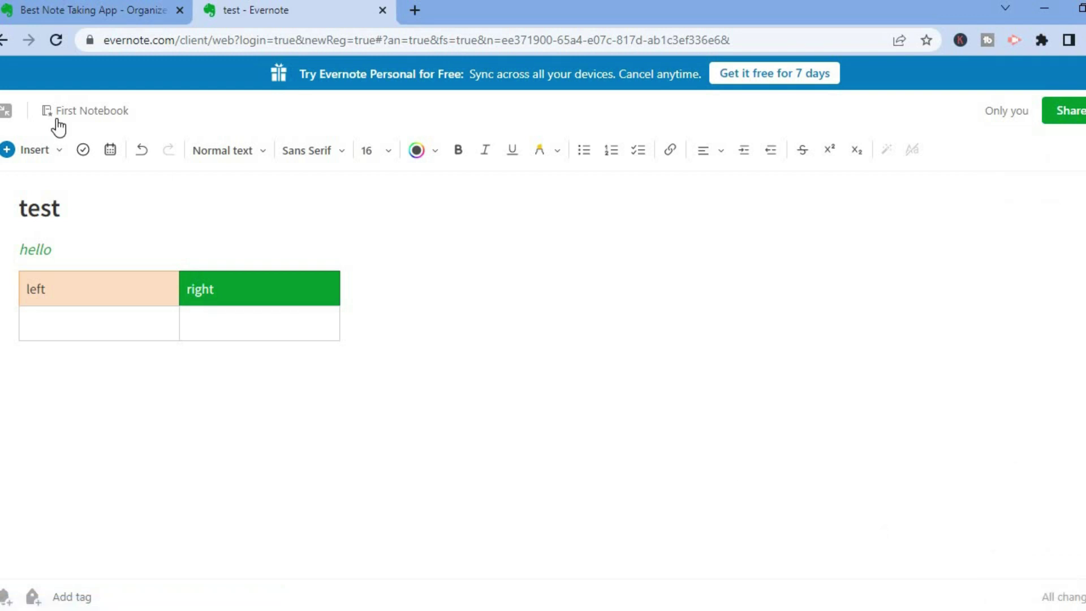
# Add a 'Create Video' task from the Tasks panel, then go to the Notebooks page
pyautogui.click(8, 112)
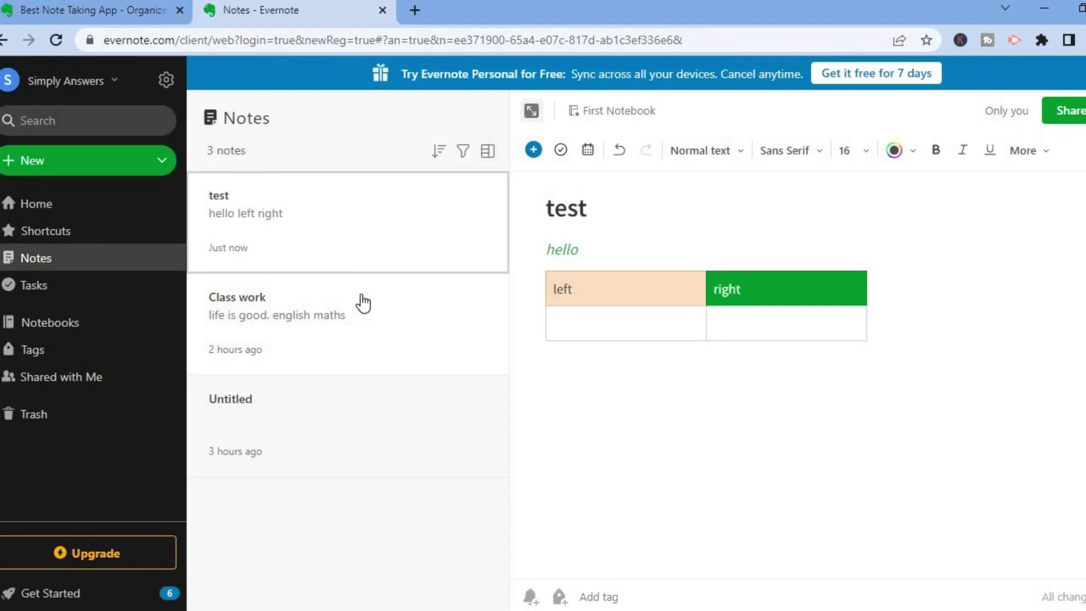
pyautogui.click(74, 287)
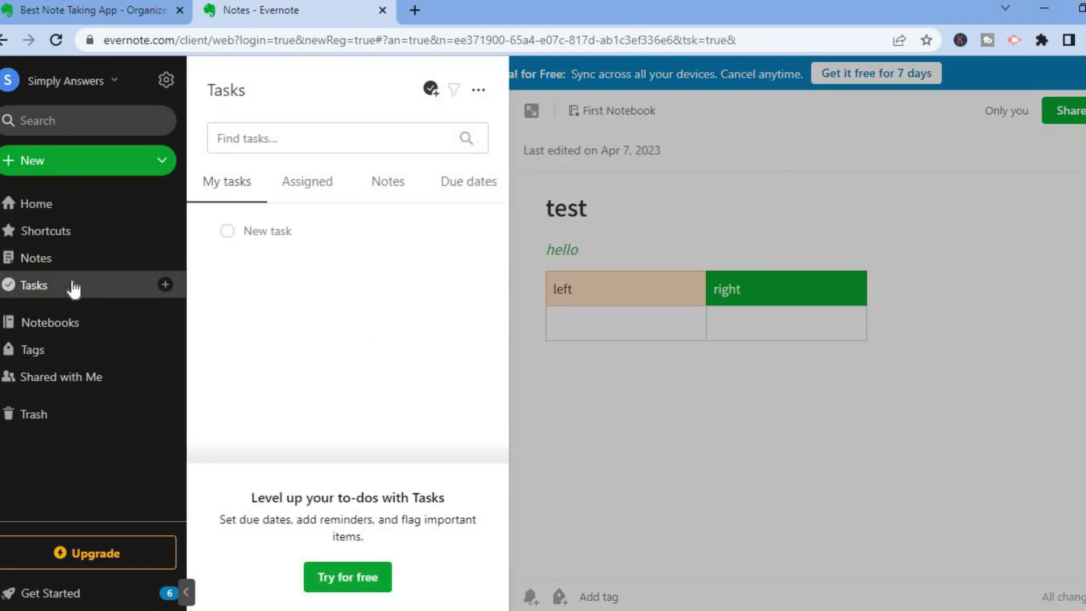
pyautogui.click(278, 232)
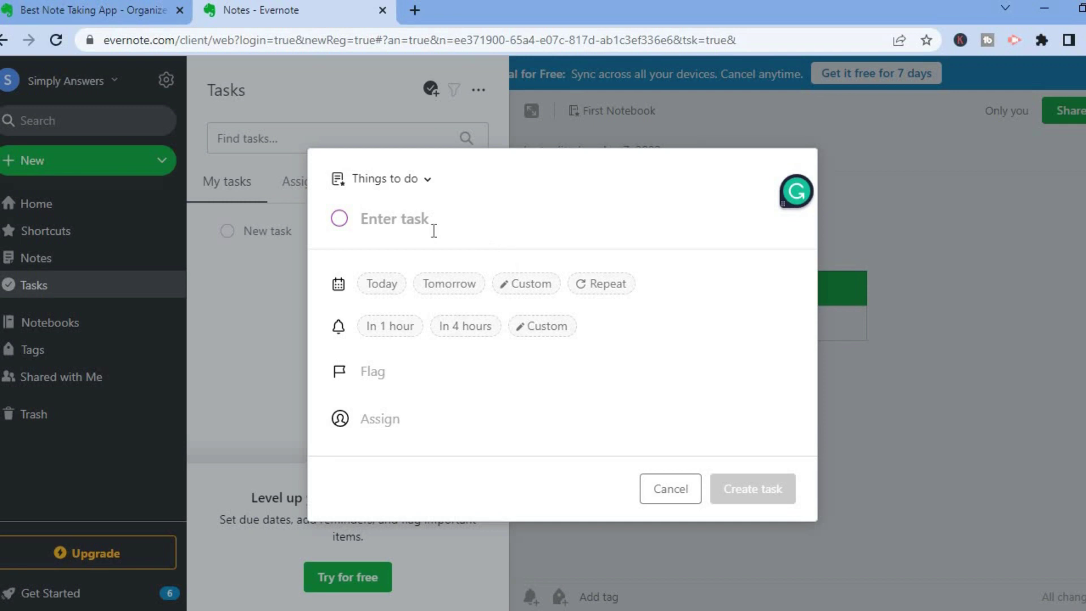
pyautogui.write('Creat')
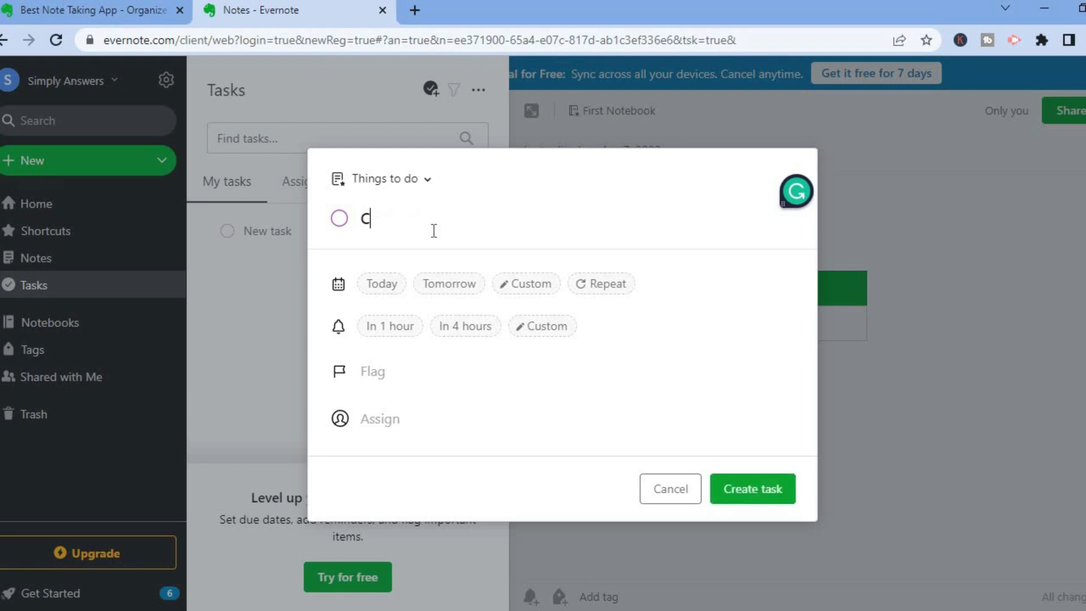
pyautogui.write('e Video')
pyautogui.click(756, 498)
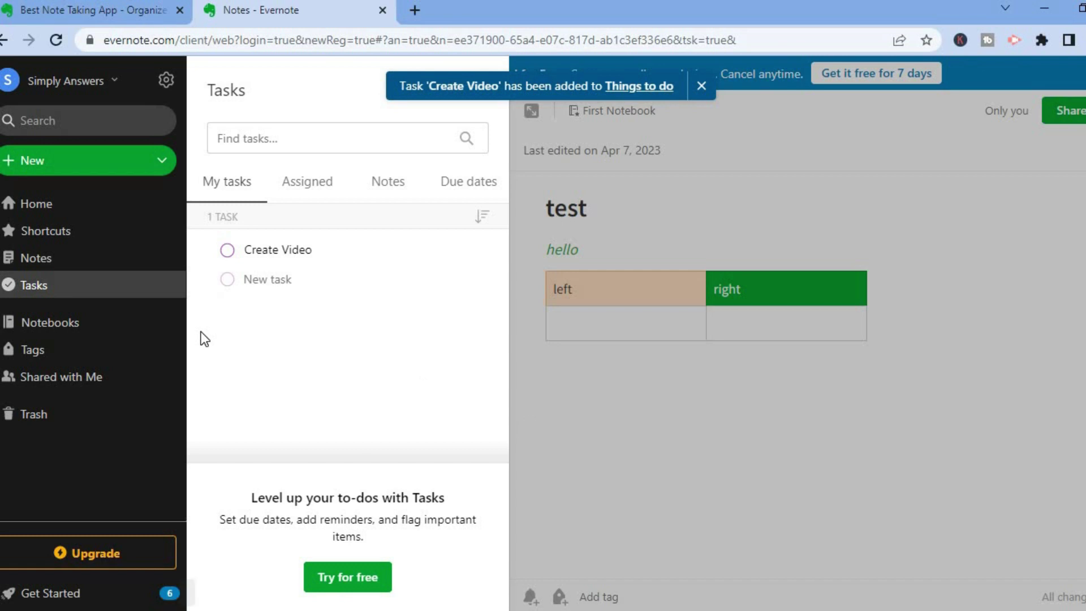
pyautogui.click(75, 329)
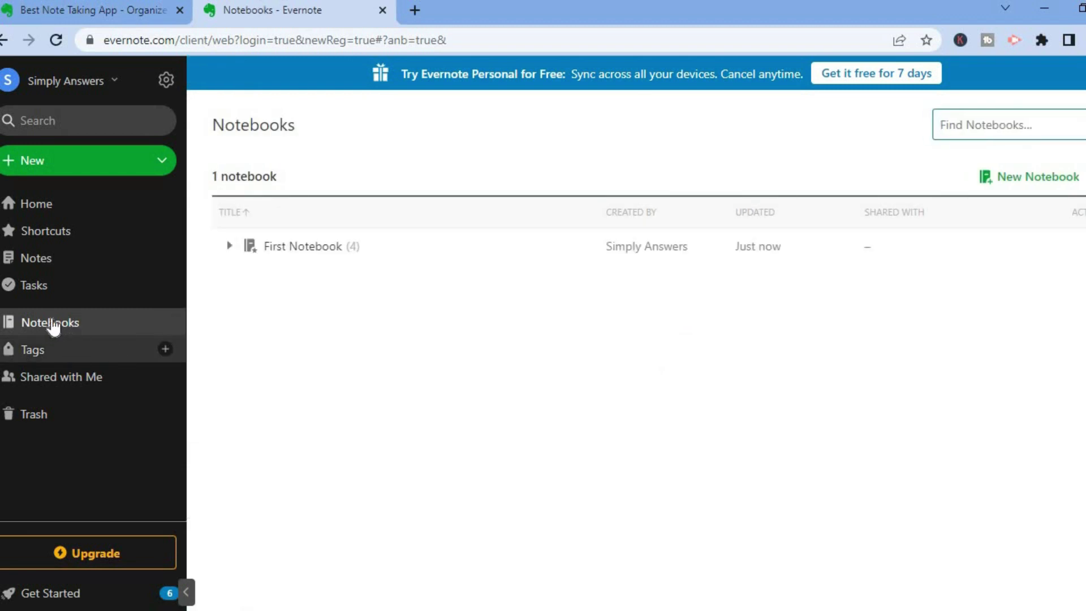
# Open the 'test' note from the Notes list, then return to the Home dashboard
pyautogui.click(67, 259)
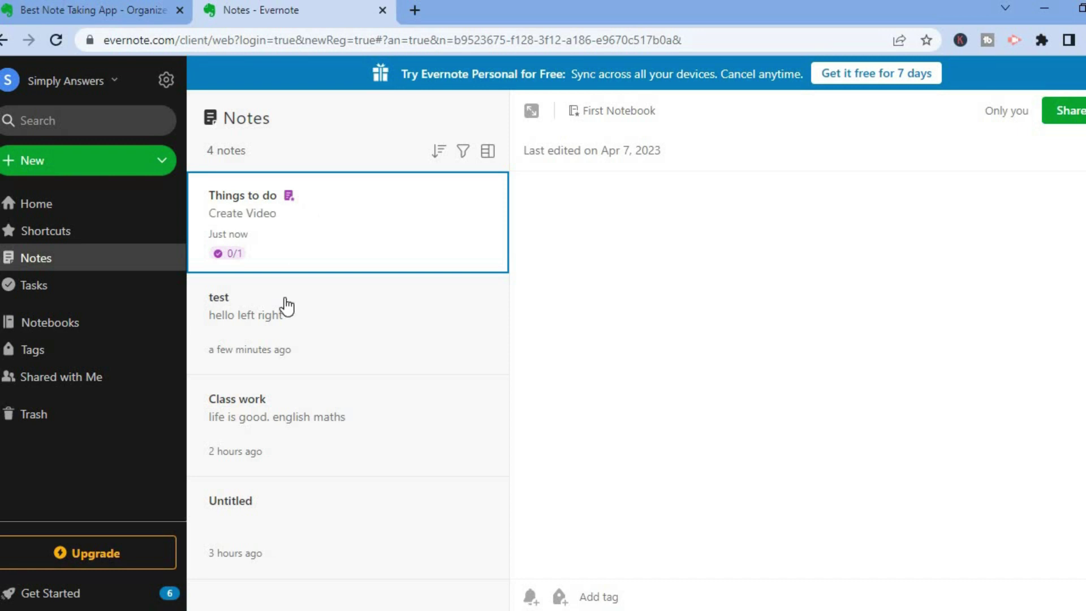
pyautogui.press('super')
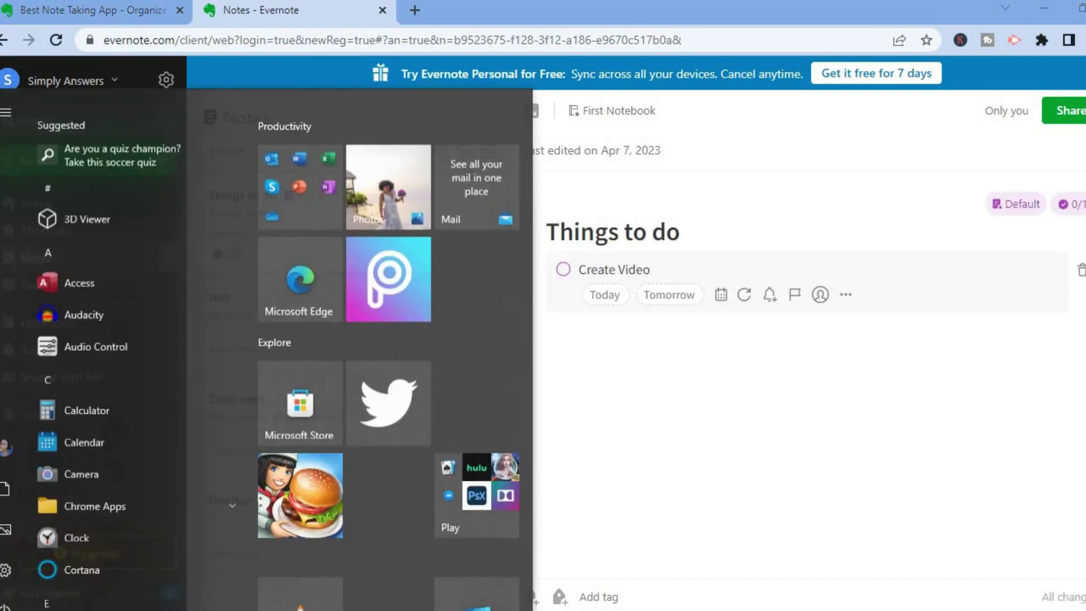
pyautogui.press('super')
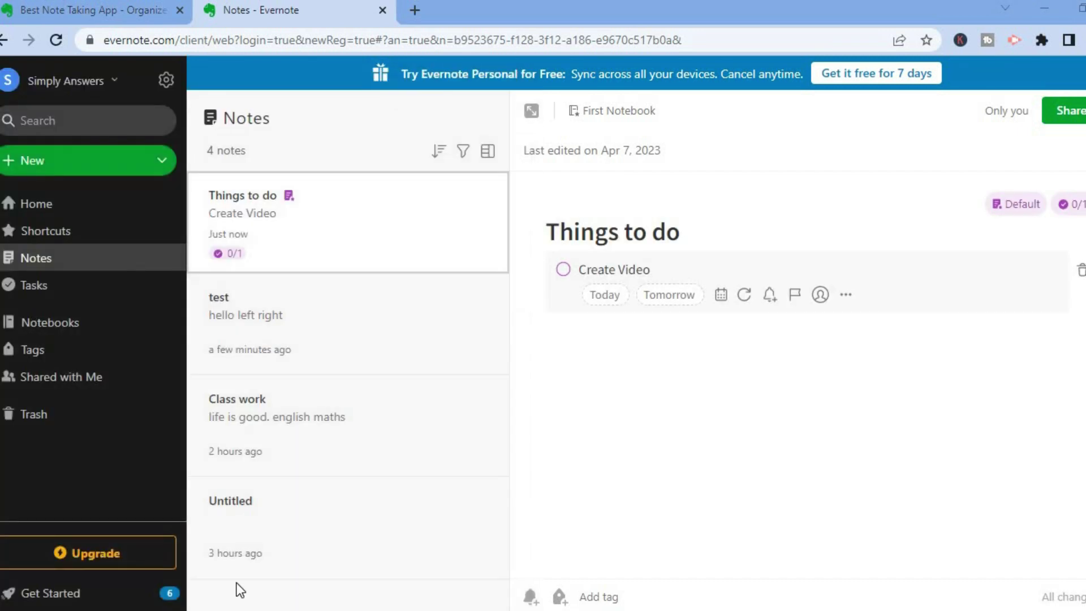
pyautogui.click(260, 318)
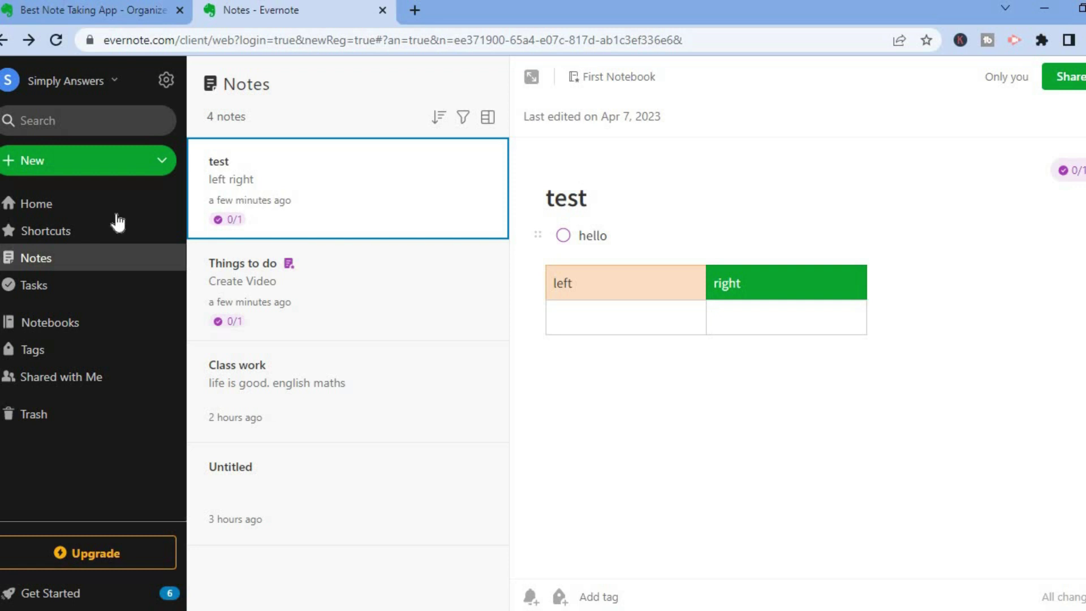
pyautogui.click(65, 209)
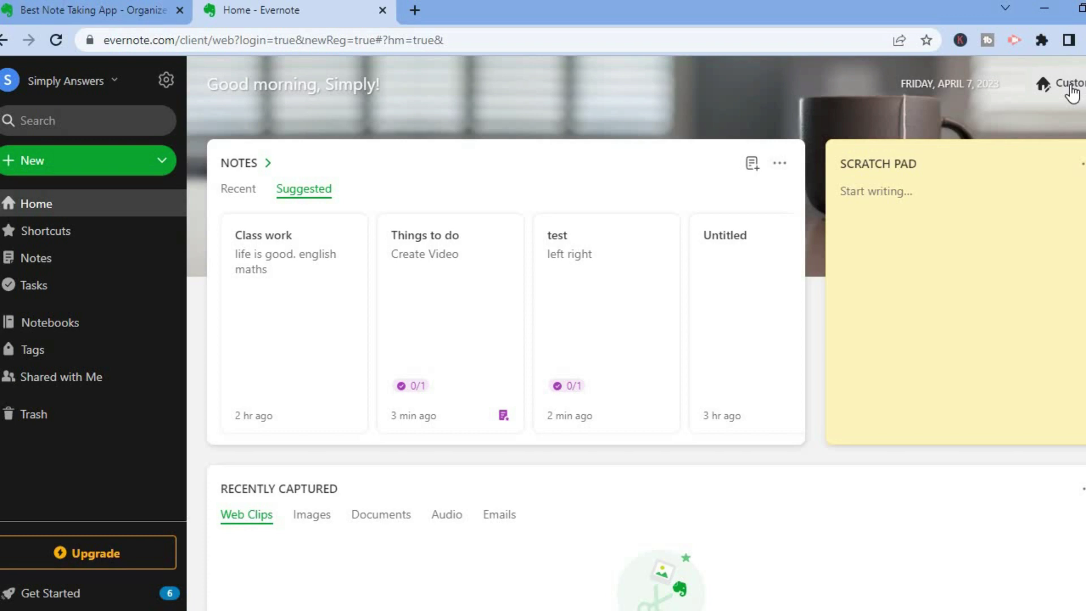
# Enter Customize your Home mode to show the Calendar and Filtered Notes widgets
pyautogui.click(1070, 85)
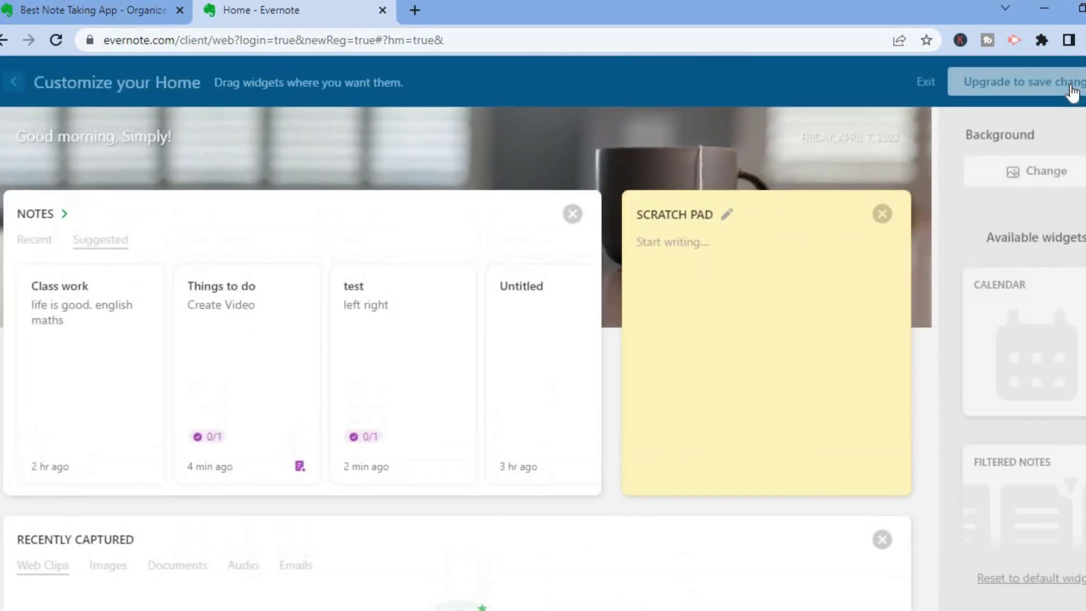